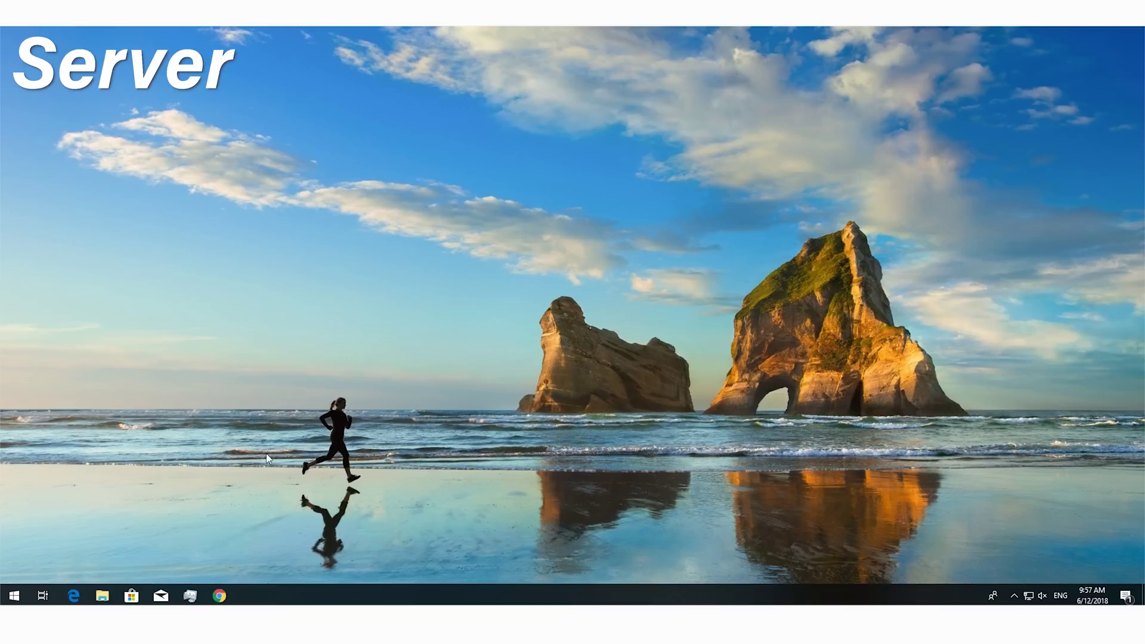
Step: Open Command Prompt on the server and run arp -a to list its ARP table
left_click(22, 596)
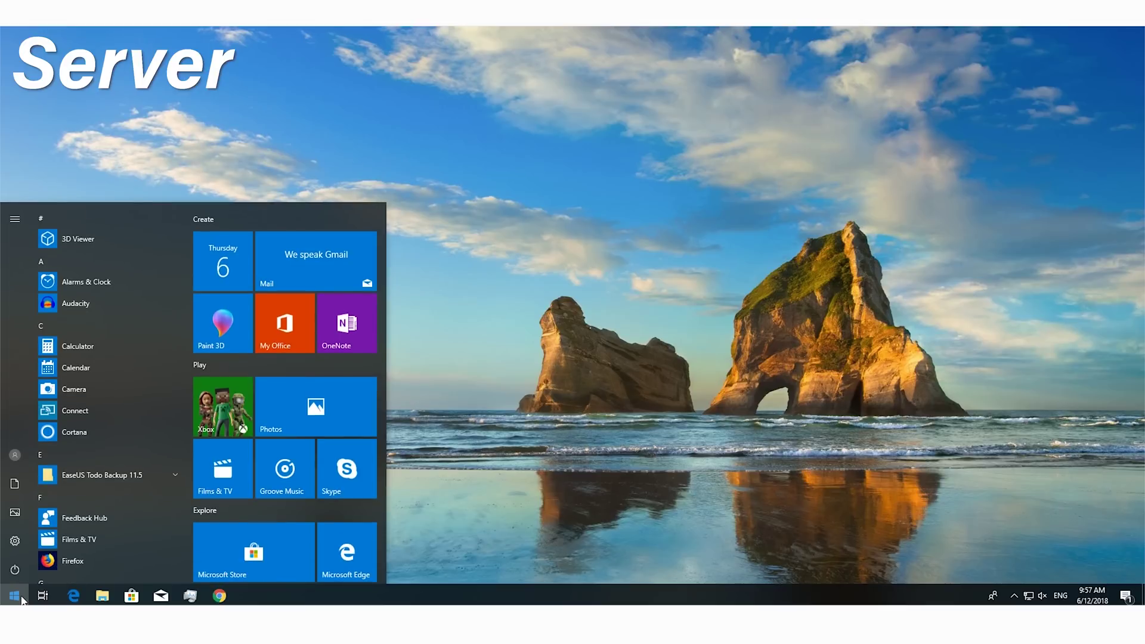
type("cmd")
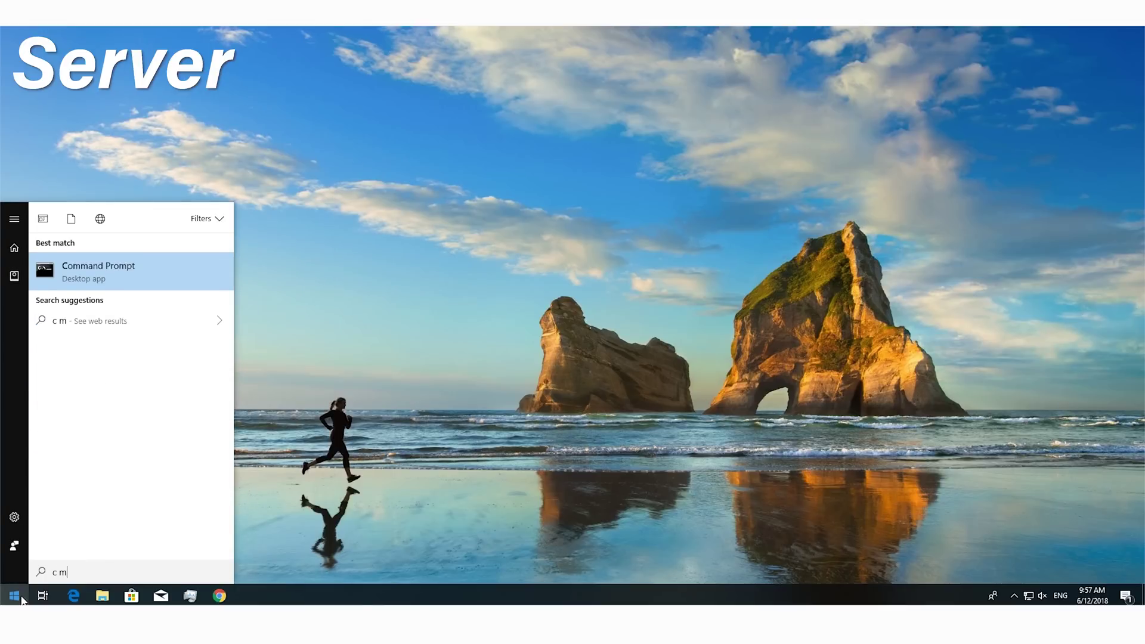
left_click(141, 268)
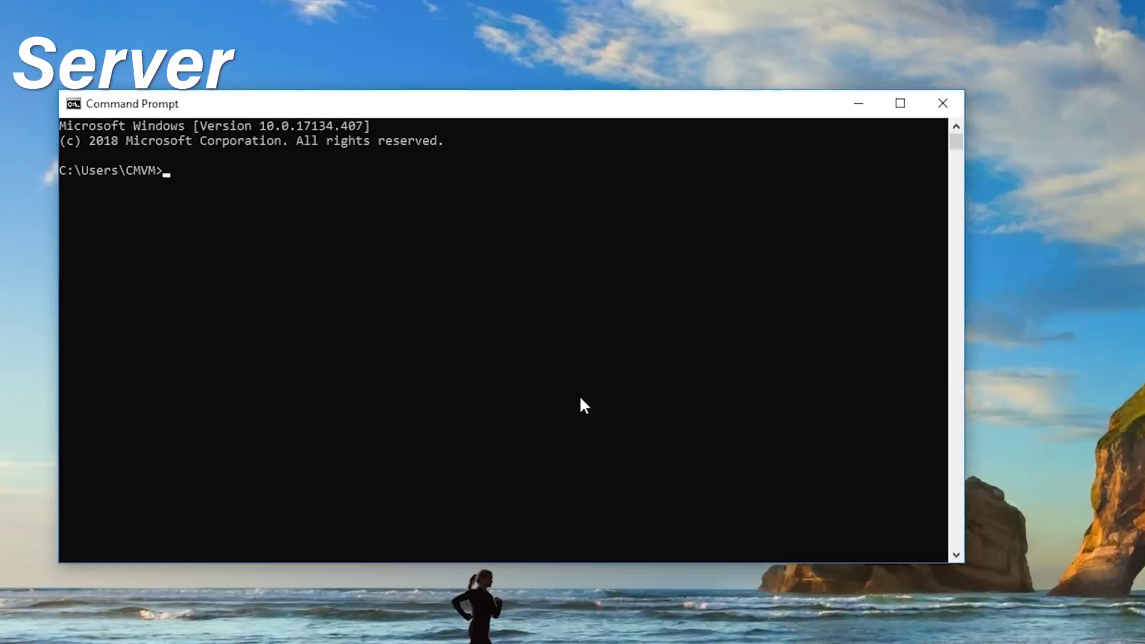
type("apr")
key("BackSpace")
key("BackSpace")
type("rp -a")
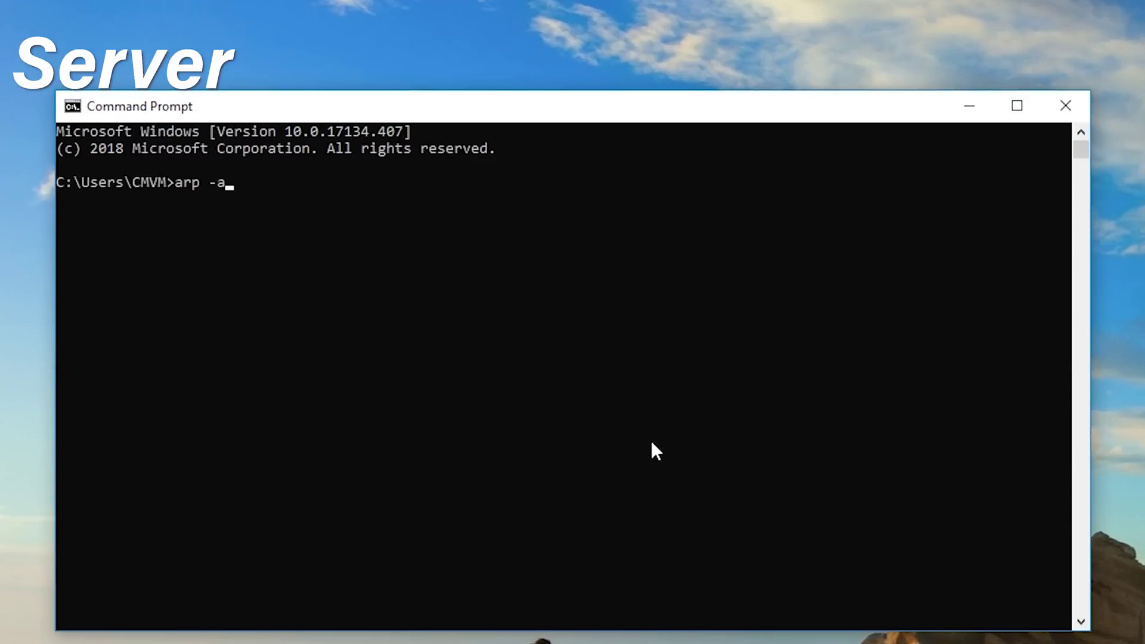
key("Return")
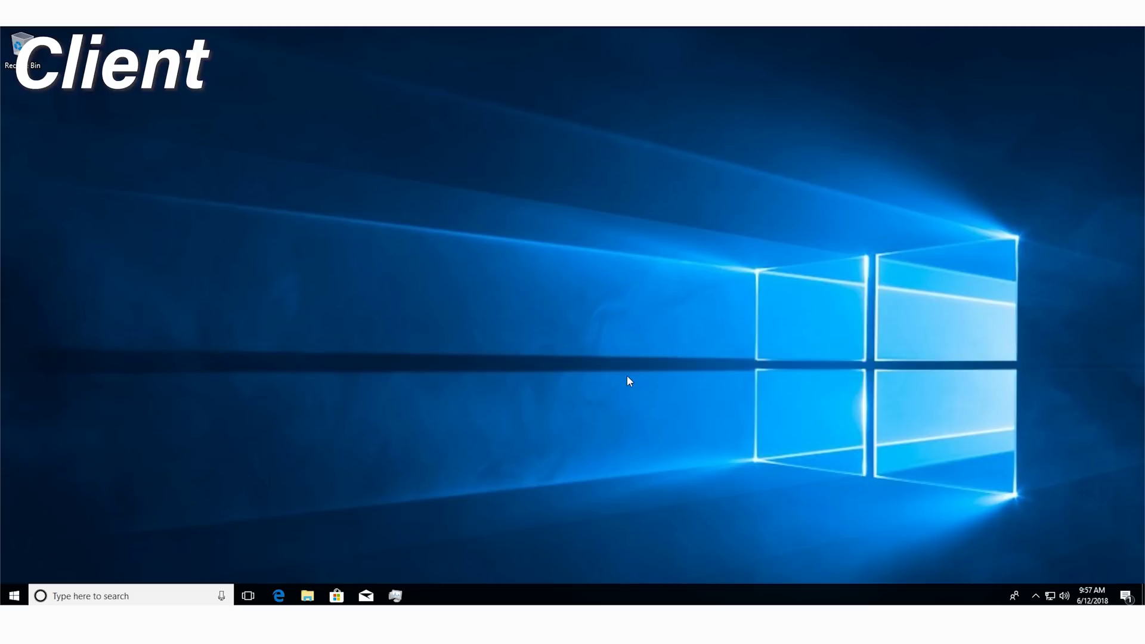
Step: Open Command Prompt on the client PC and run arp -a
left_click(14, 595)
type("cmd")
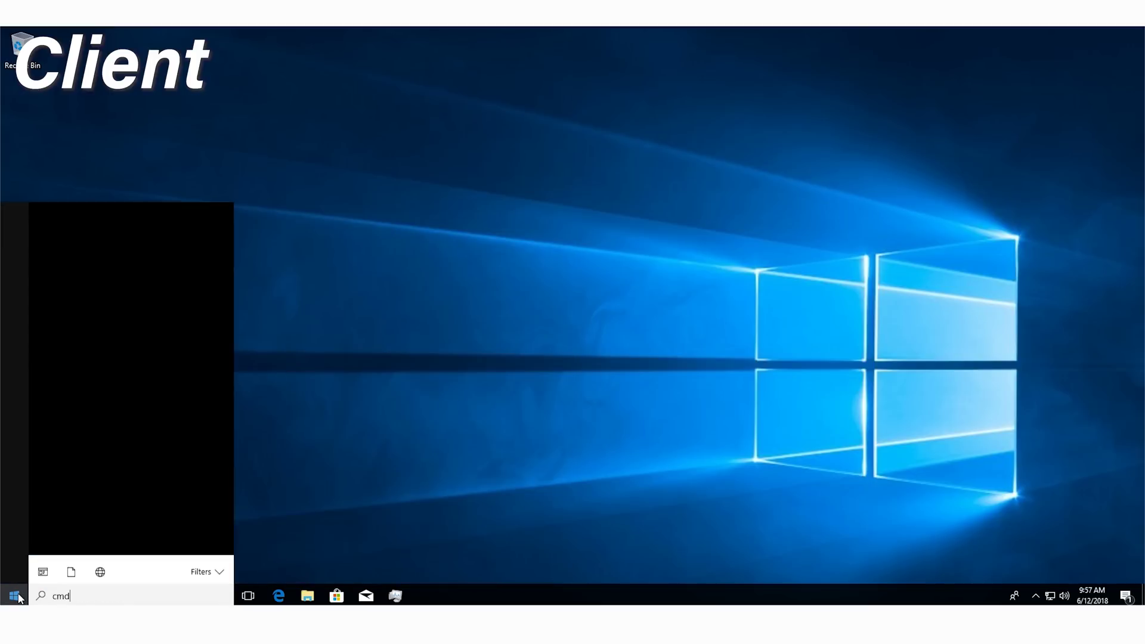
key("Return")
type("aarp")
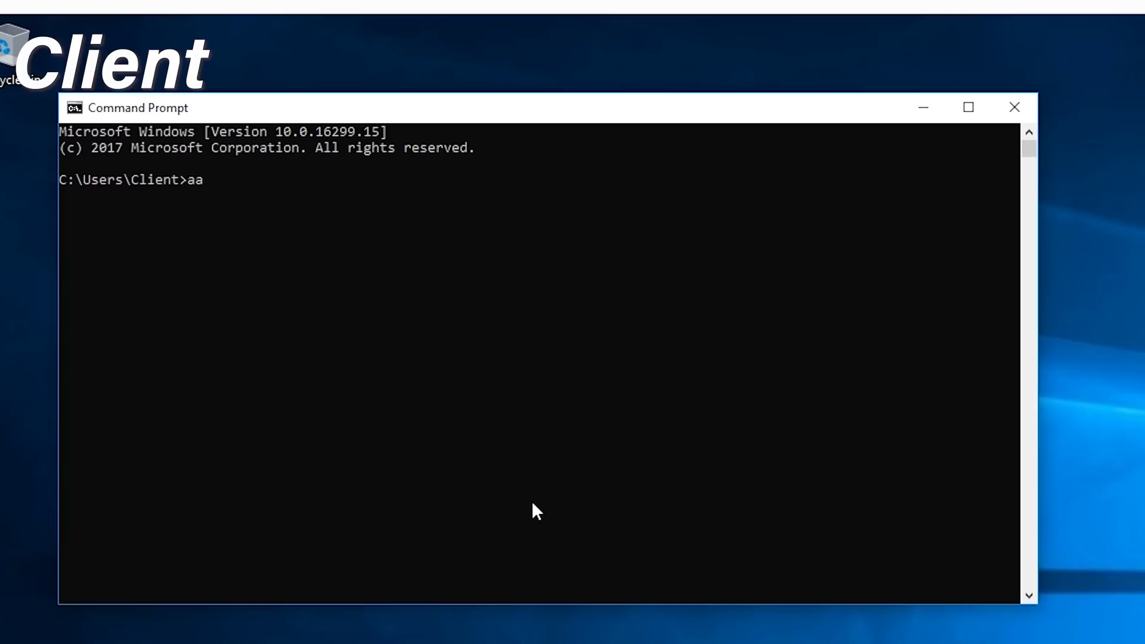
key("BackSpace")
key("BackSpace")
key("BackSpace")
key("BackSpace")
type("rp -a")
key("Return")
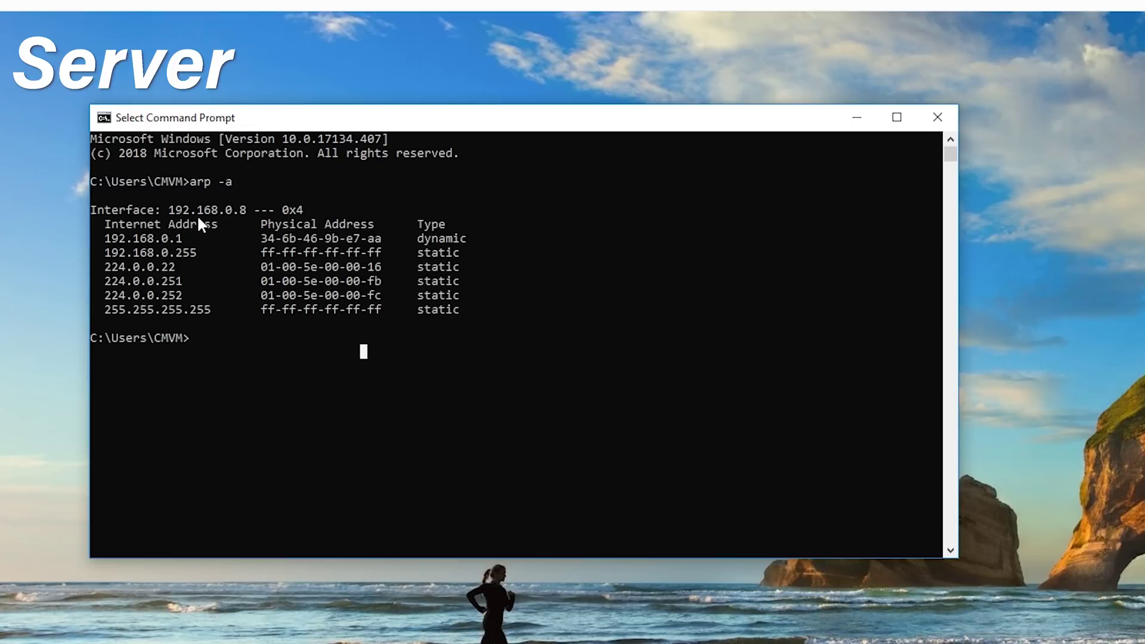
left_click(249, 210)
left_click_drag(174, 216, 169, 215)
left_click(233, 211)
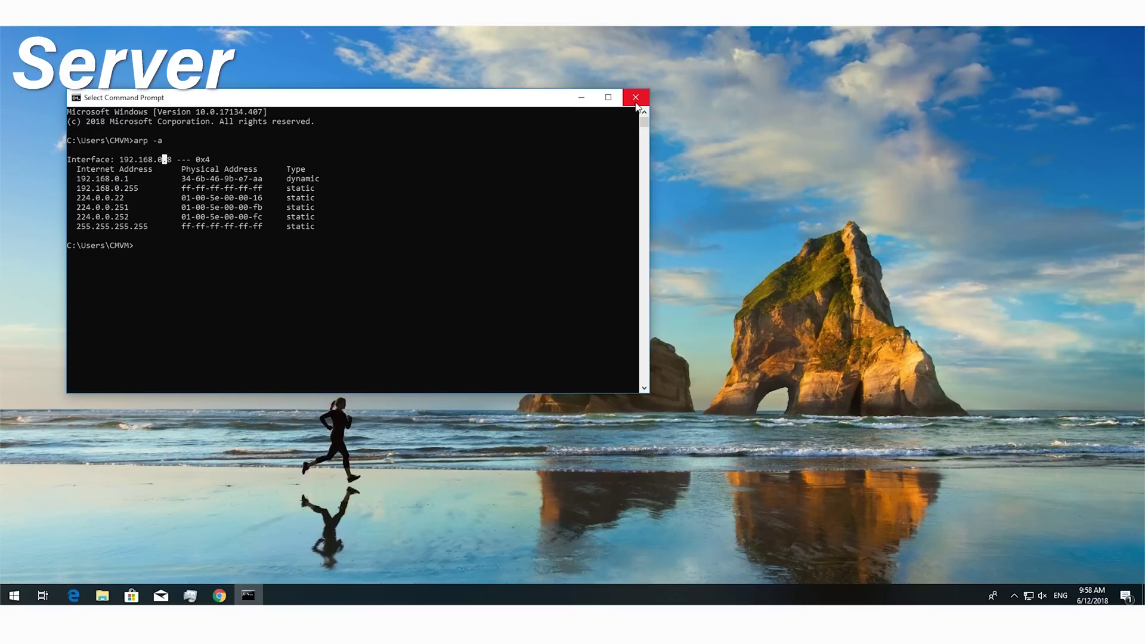
left_click(635, 105)
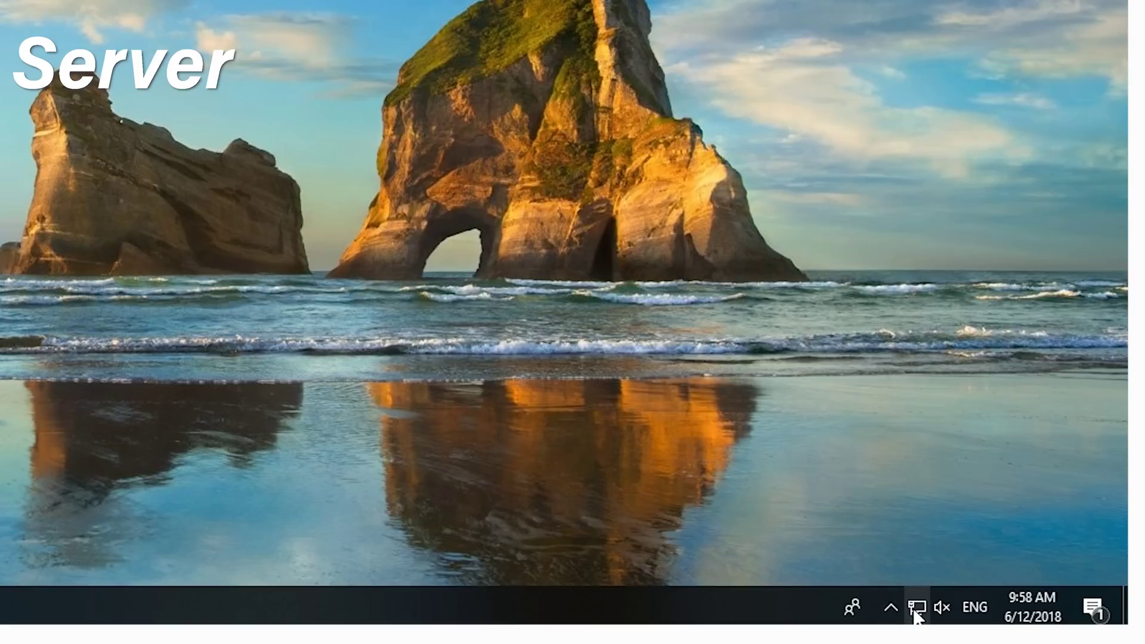
Step: Open Network and Sharing Center through the tray icon's Network & Internet settings
right_click(1029, 595)
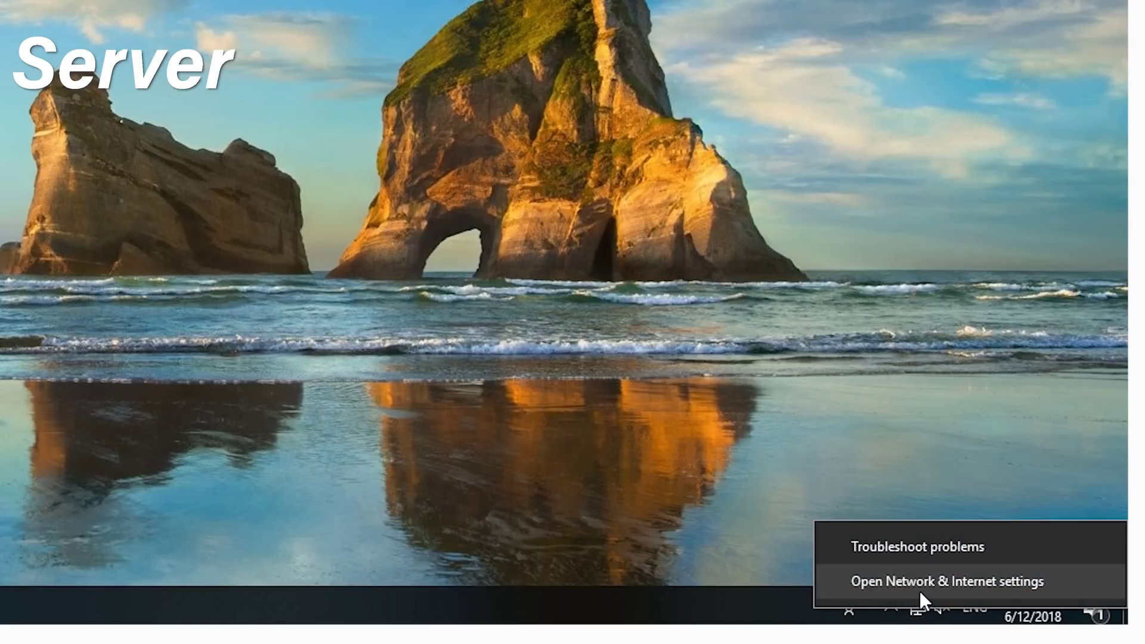
left_click(920, 591)
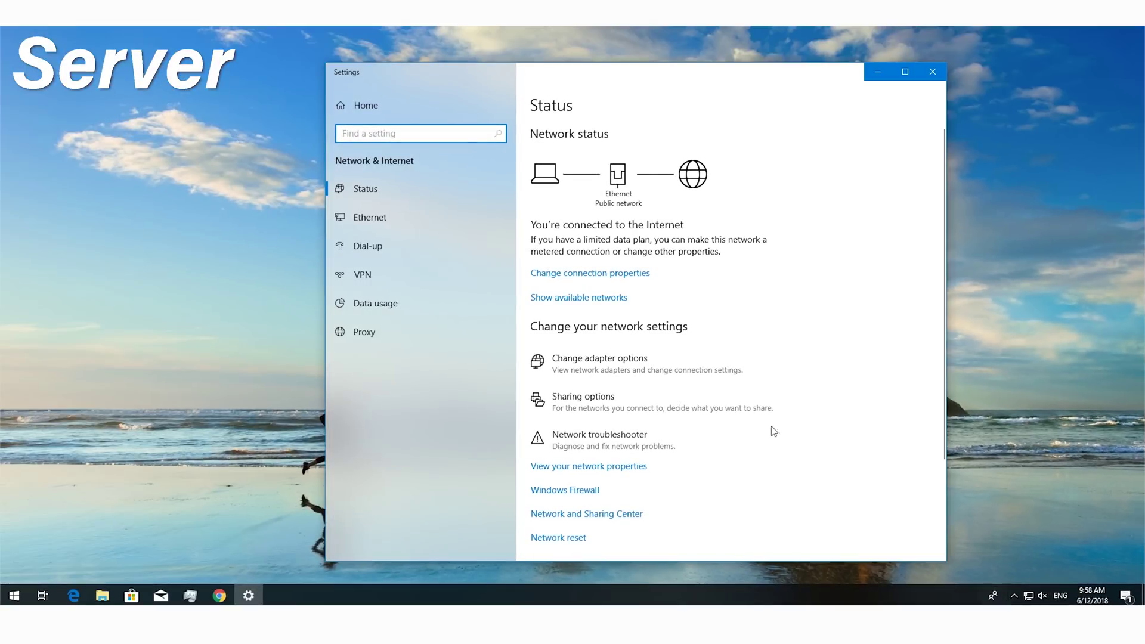
scroll(778, 428, "down", 3)
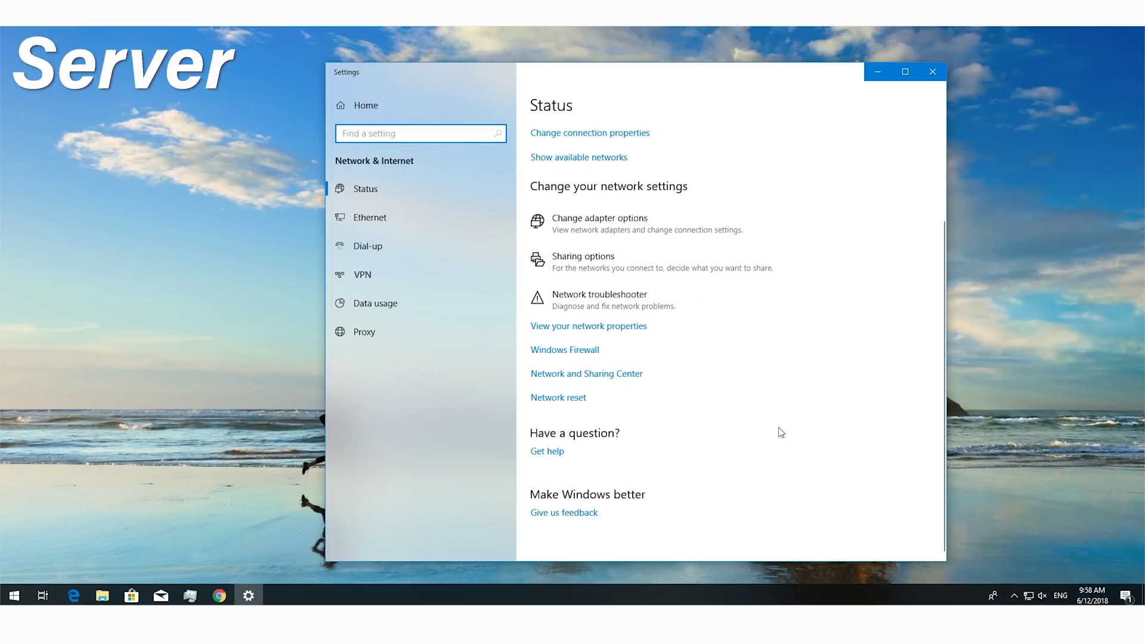
left_click(604, 381)
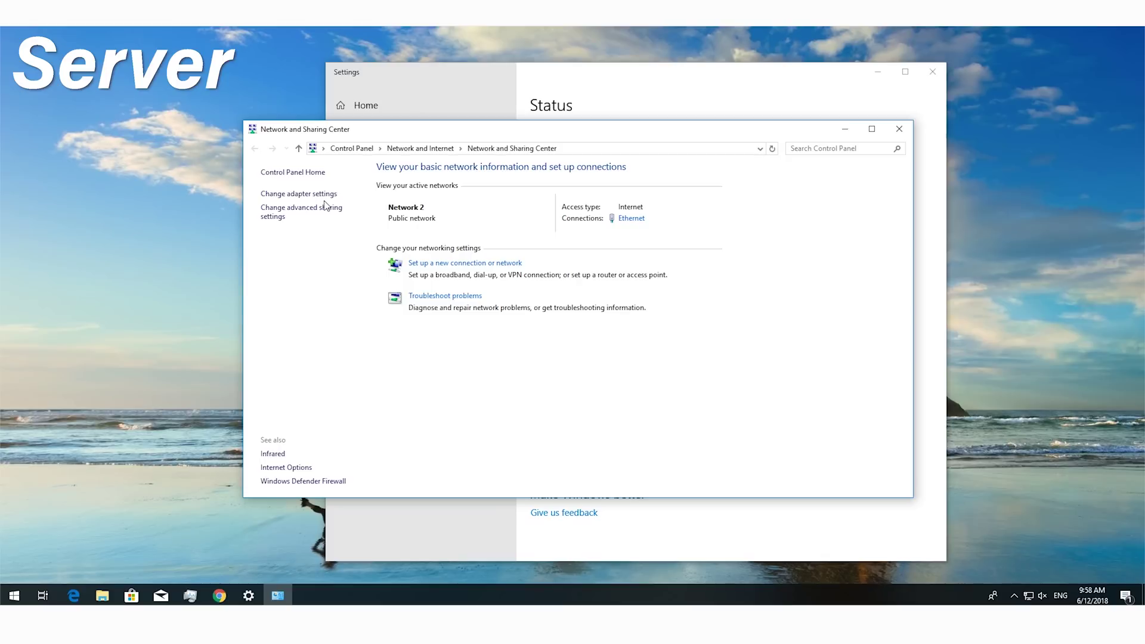
Step: Close the Settings window and open the network adapter list from Network and Sharing Center
left_click_drag(585, 139, 425, 217)
left_click(633, 180)
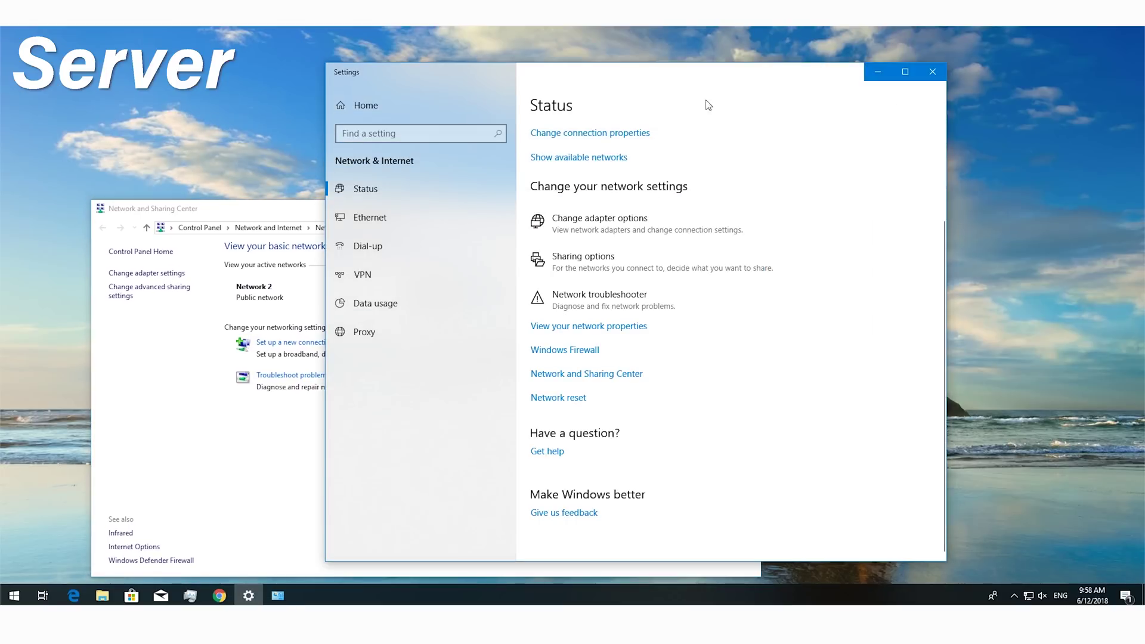
left_click(931, 72)
left_click_drag(460, 218, 550, 133)
left_click(253, 189)
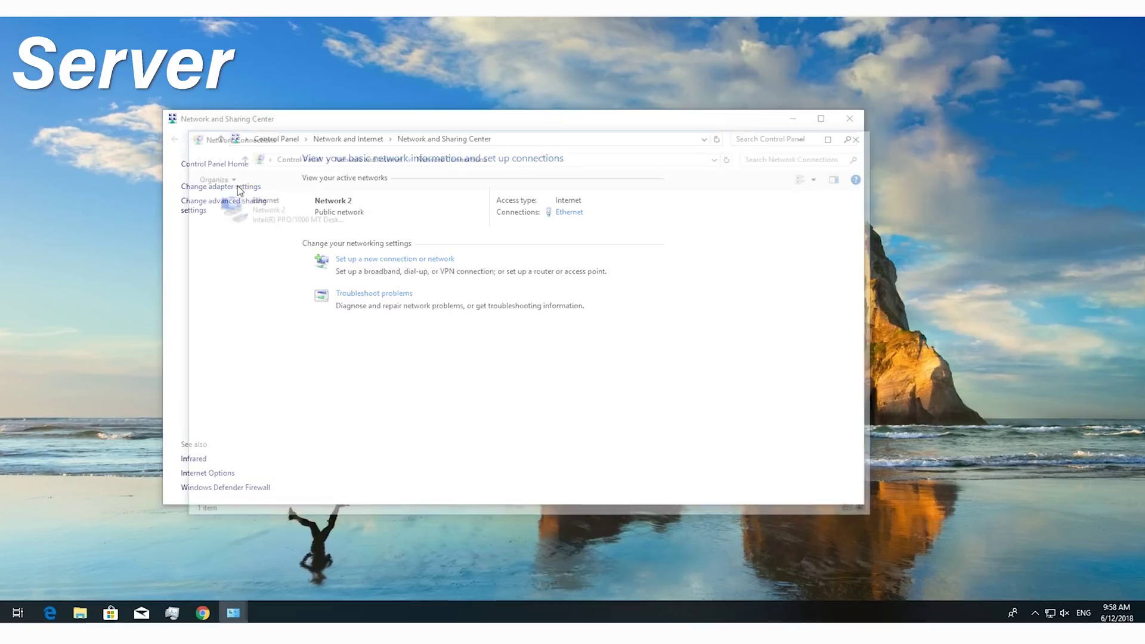
Step: Open the Ethernet adapter's TCP/IPv4 Properties and switch to a manually specified IP address
left_click(274, 218)
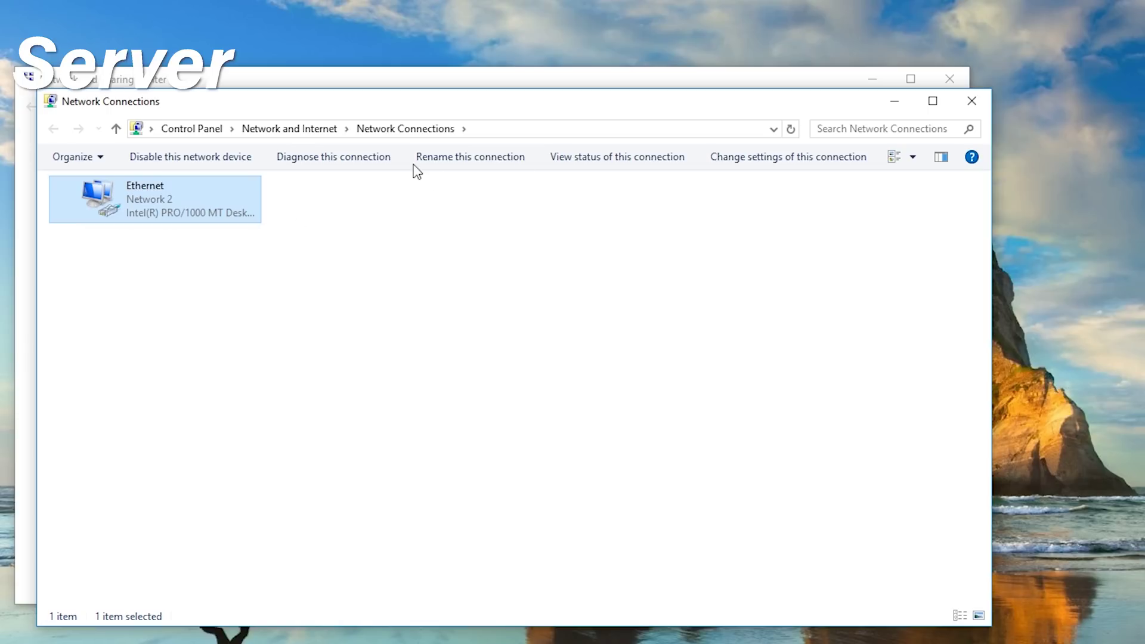
right_click(160, 206)
left_click(227, 362)
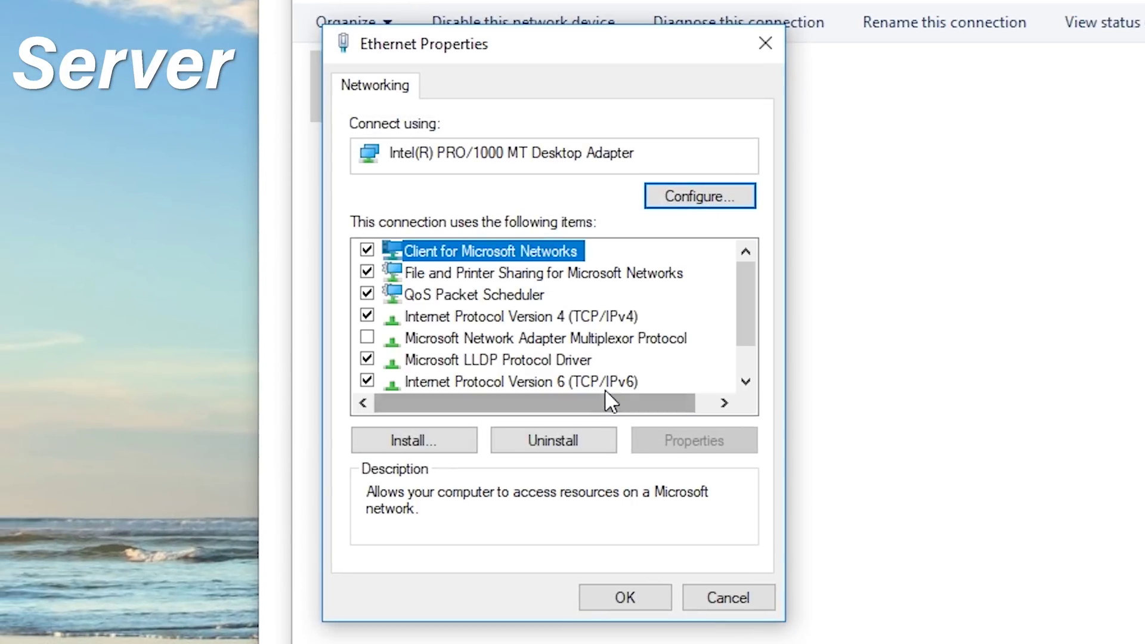
left_click(577, 323)
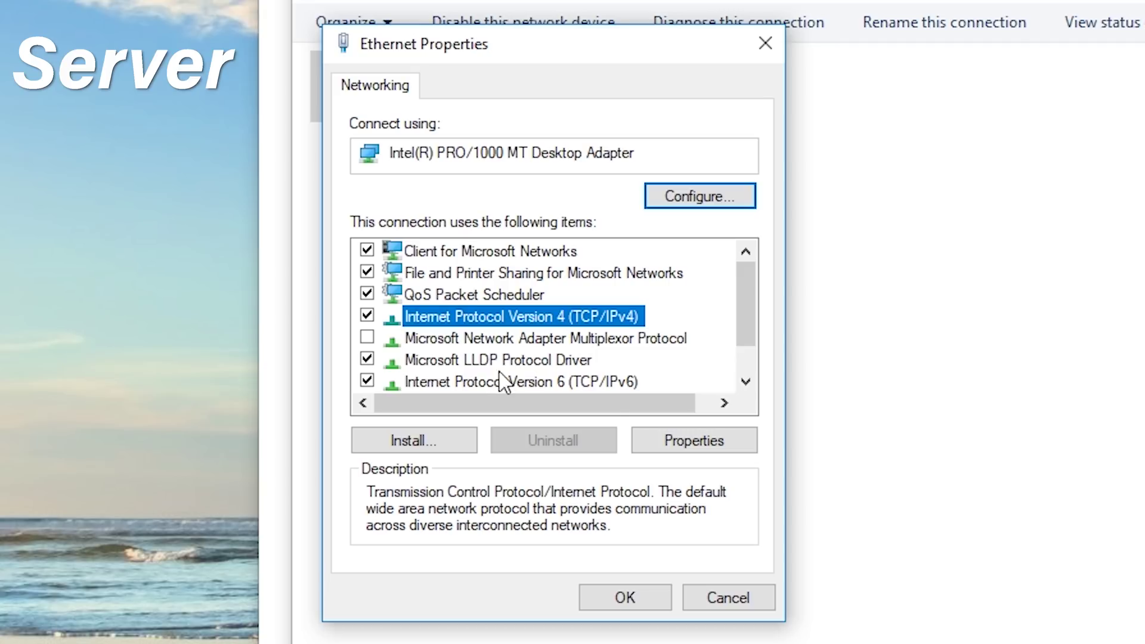
double_click(592, 317)
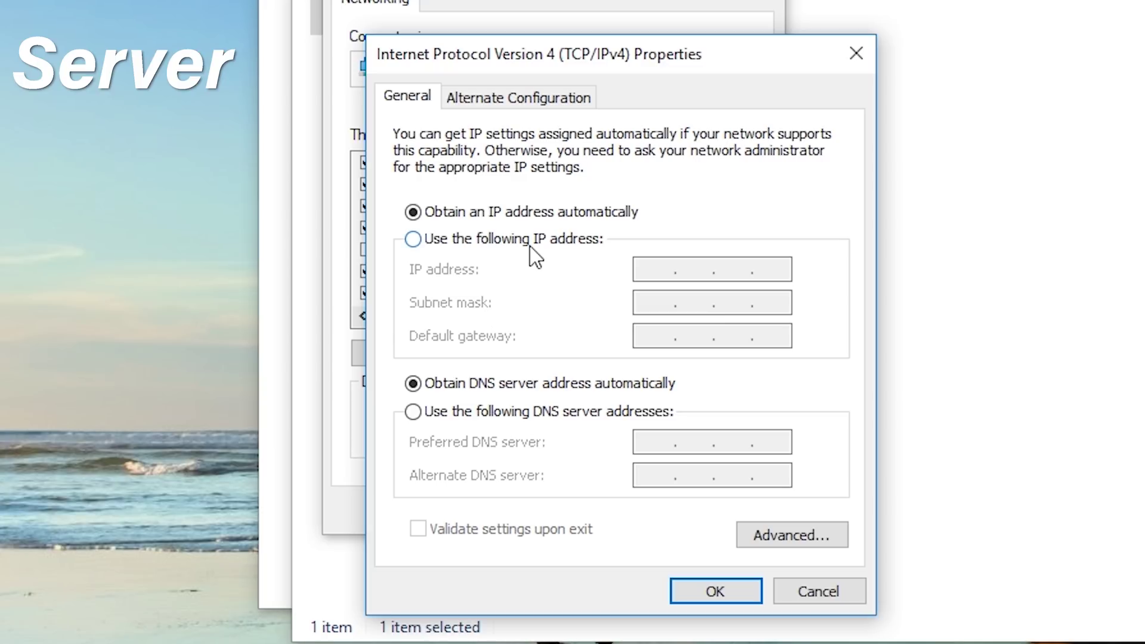
left_click(529, 247)
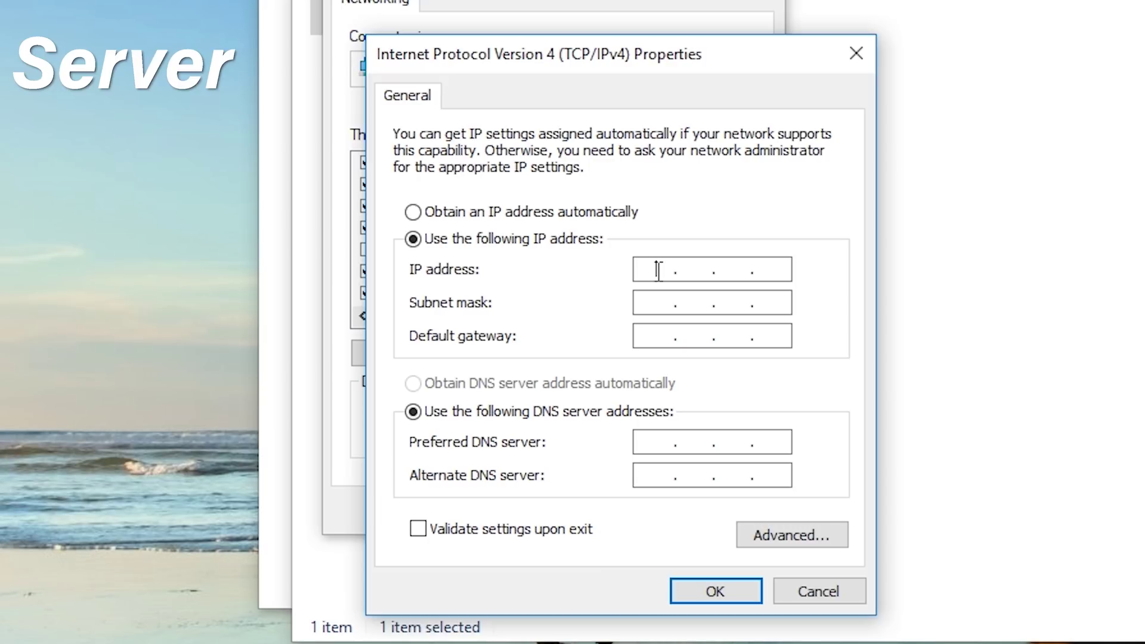
Step: Focus the blank IP address field, then open the Start menu to search for Command Prompt
left_click(745, 263)
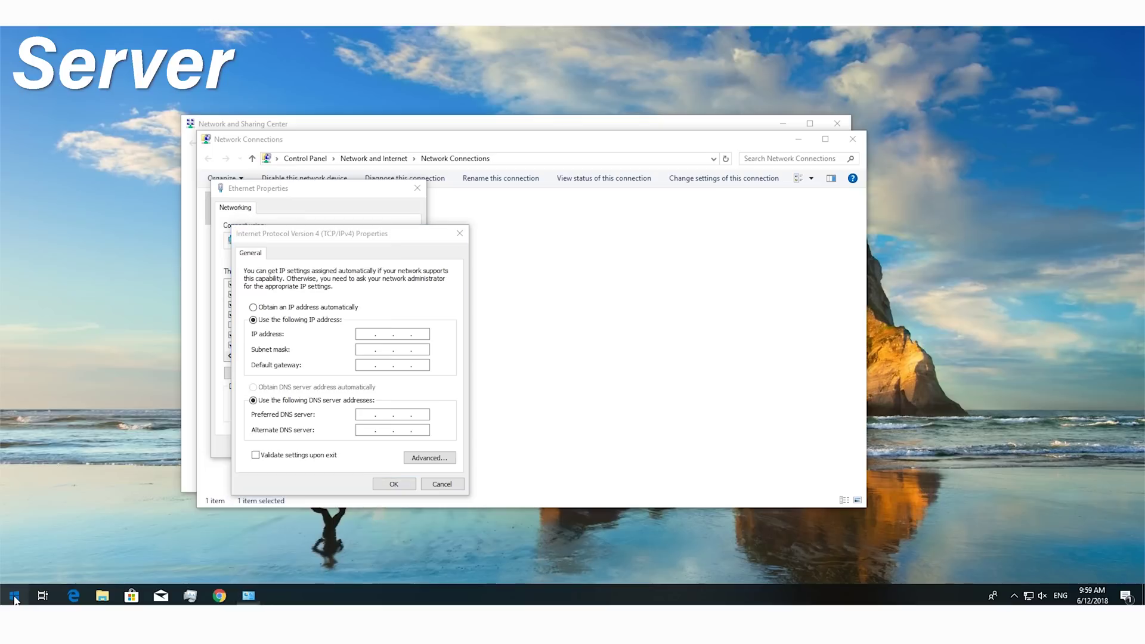
left_click(15, 596)
Step: Run arp -a in a new Command Prompt and select the 192.168.0. network prefix
type("cmd")
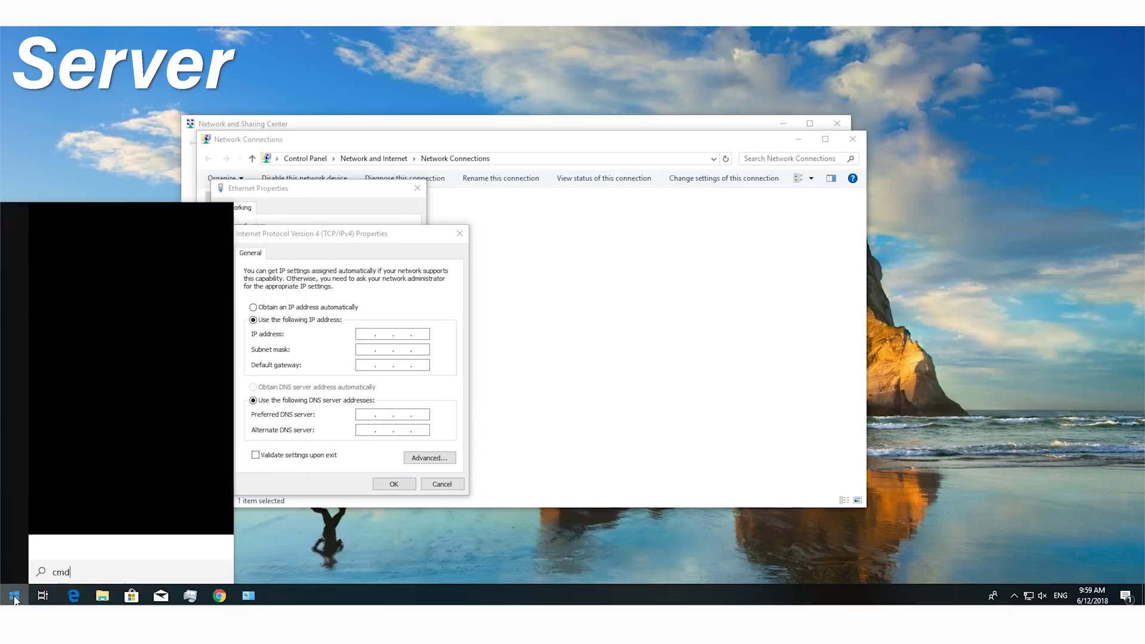
key("Return")
type("arp -a")
key("Return")
left_click_drag(301, 117, 777, 162)
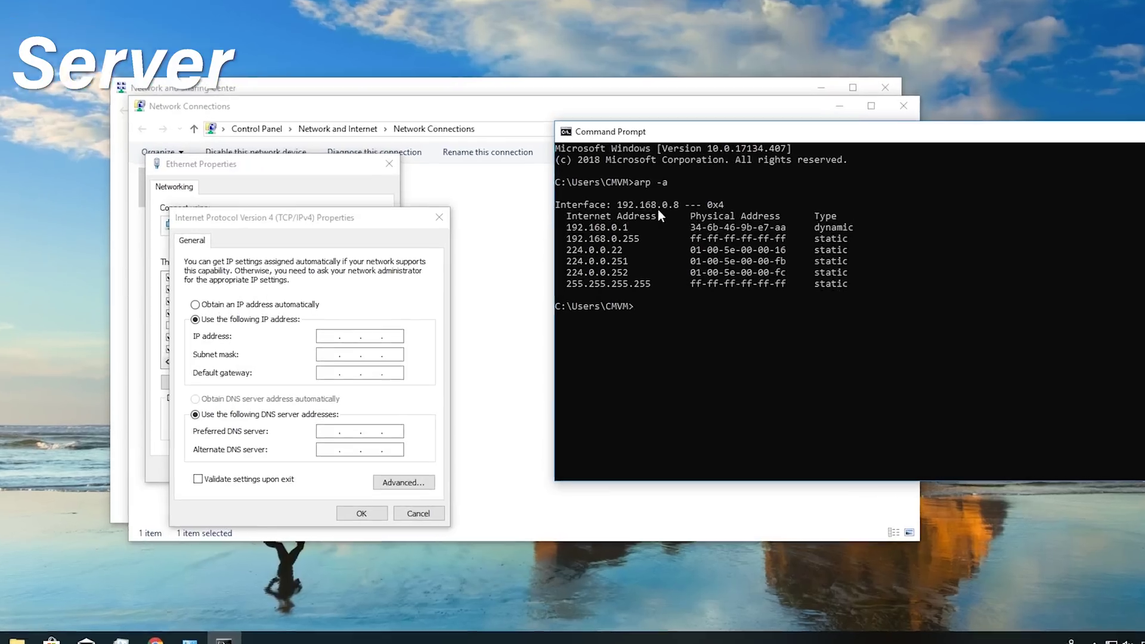
left_click(668, 207)
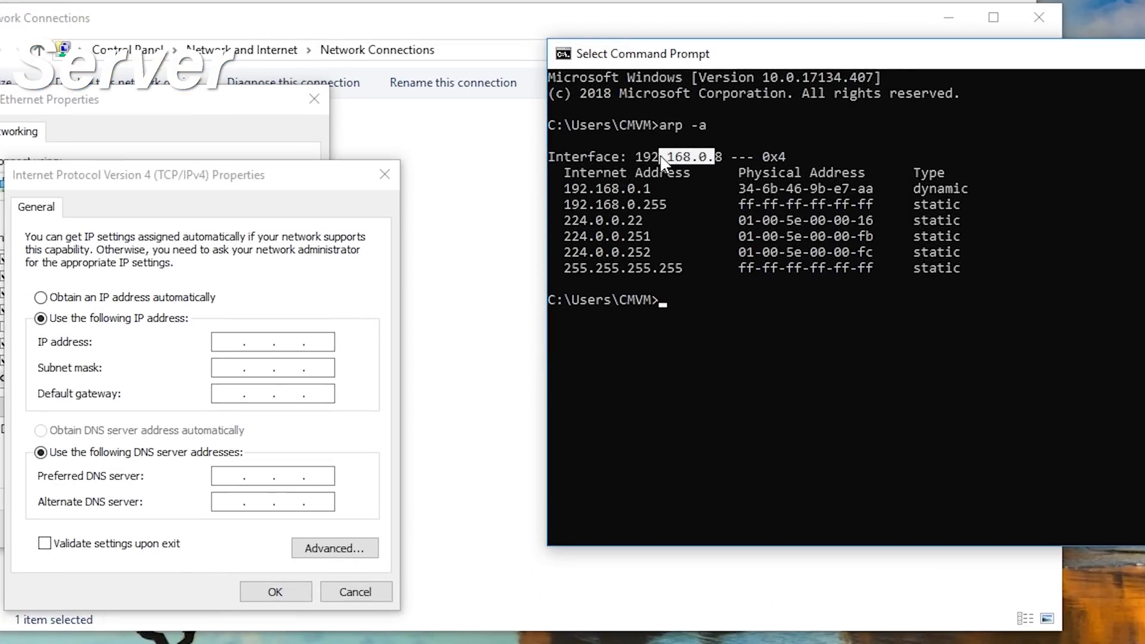
left_click_drag(662, 161, 639, 162)
Step: Enter 192.168.0.210 as the IP, try 333 as the last octet, and dismiss the error
left_click(236, 338)
type("192.168.")
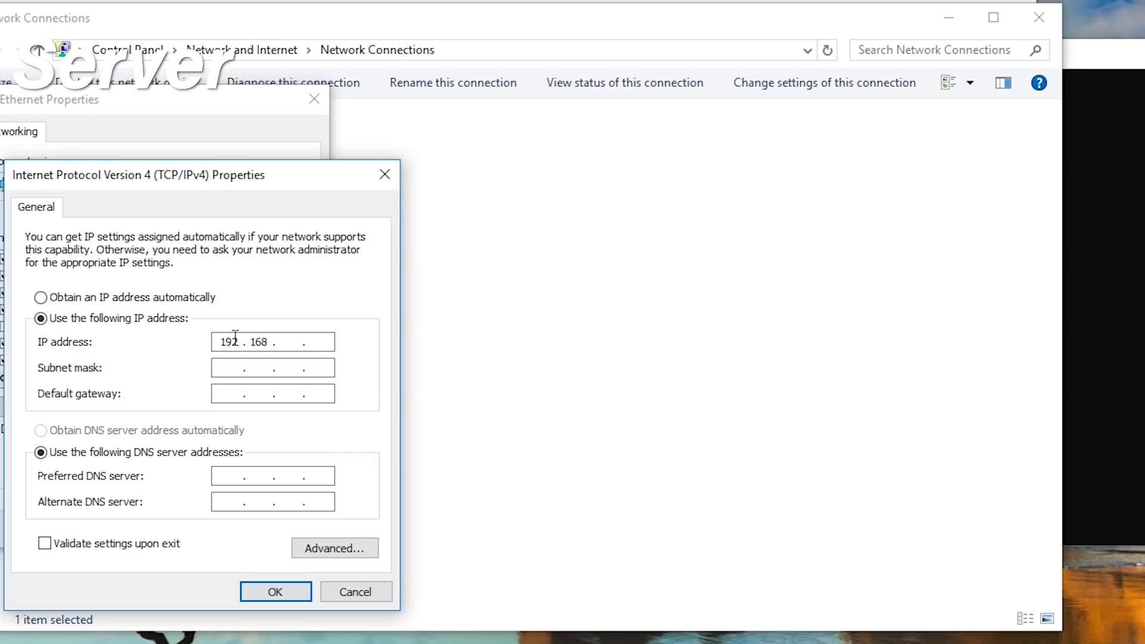
type("0.")
type("2")
type("10")
key("BackSpace")
key("BackSpace")
key("BackSpace")
type("333")
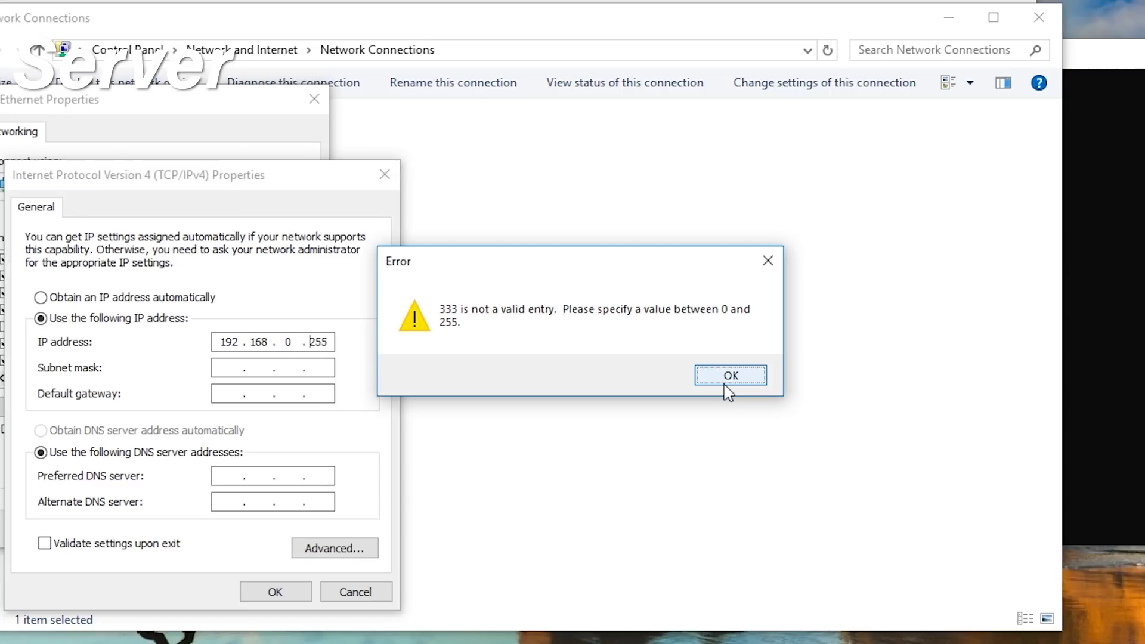
left_click(724, 384)
Step: Set IP 192.168.0.110, subnet mask 255.255.255.0 and gateway 192.168.0.1, then return to Command Prompt
double_click(318, 343)
type("110")
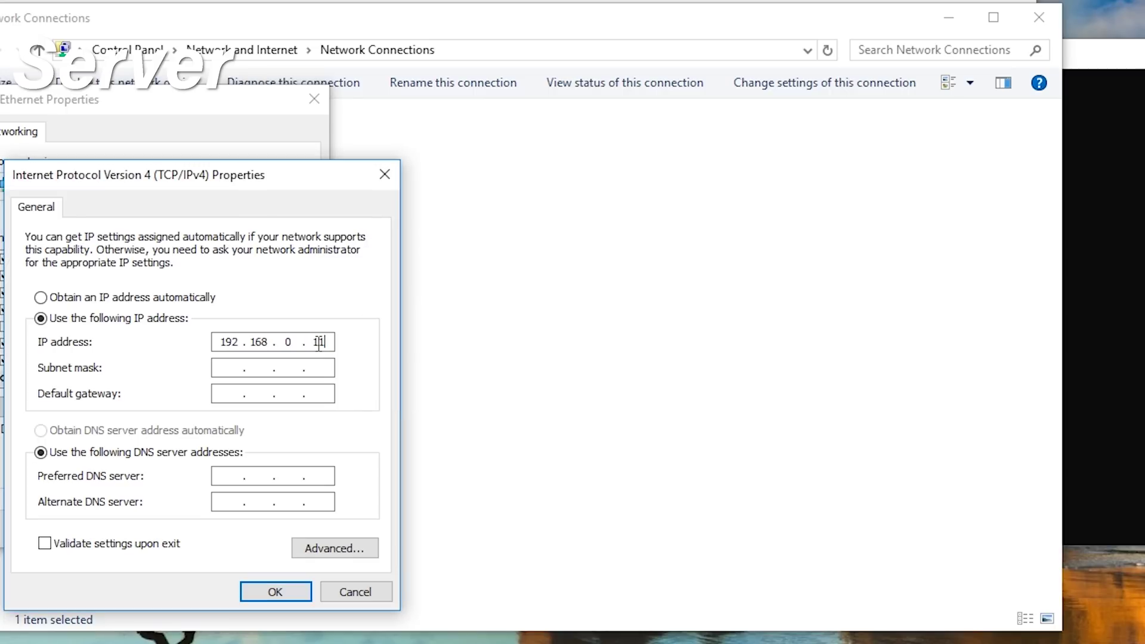
left_click(229, 369)
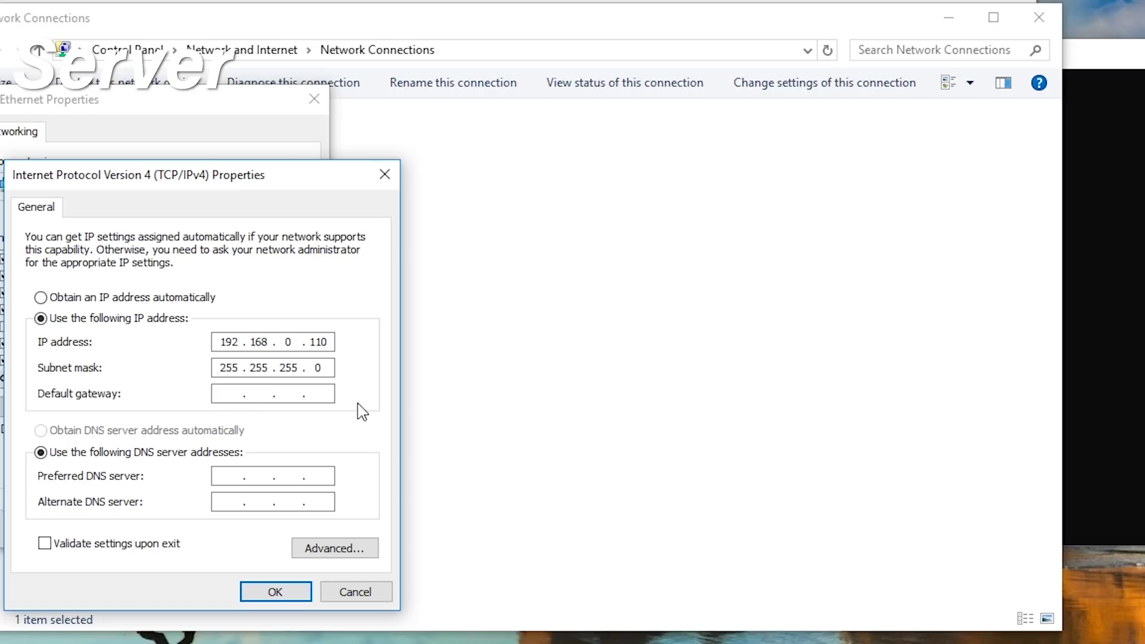
key("Tab")
type("192 . 168 . 0 . 1")
key("alt+Tab")
left_click(1051, 412)
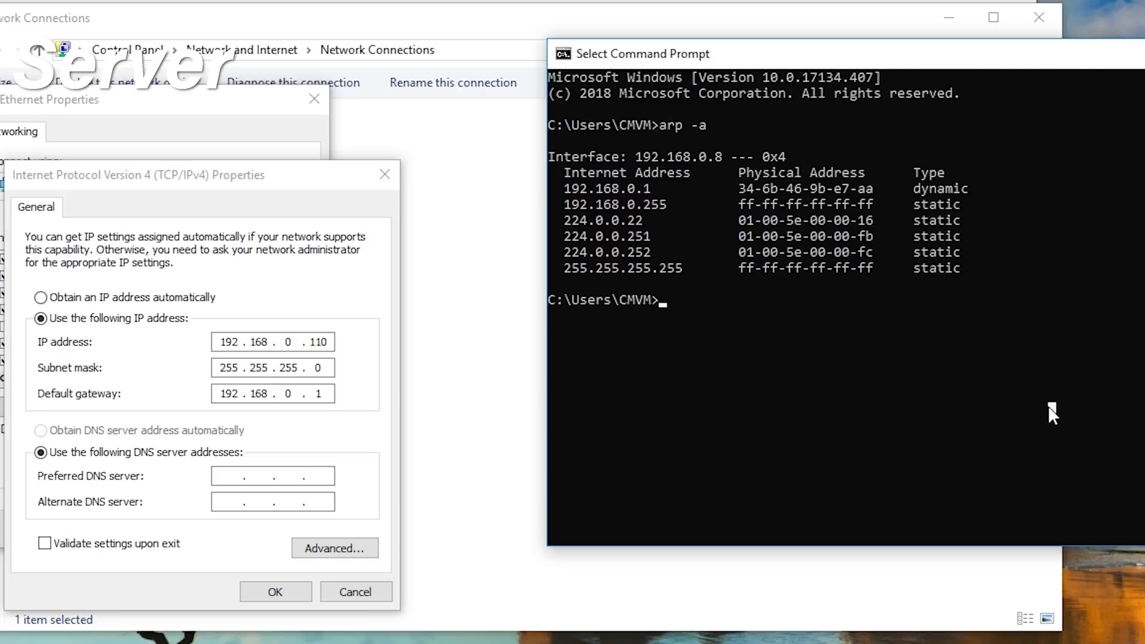
Step: Run ipconfig /all and select the Default Gateway address 192.168.0.1
type("ip conf")
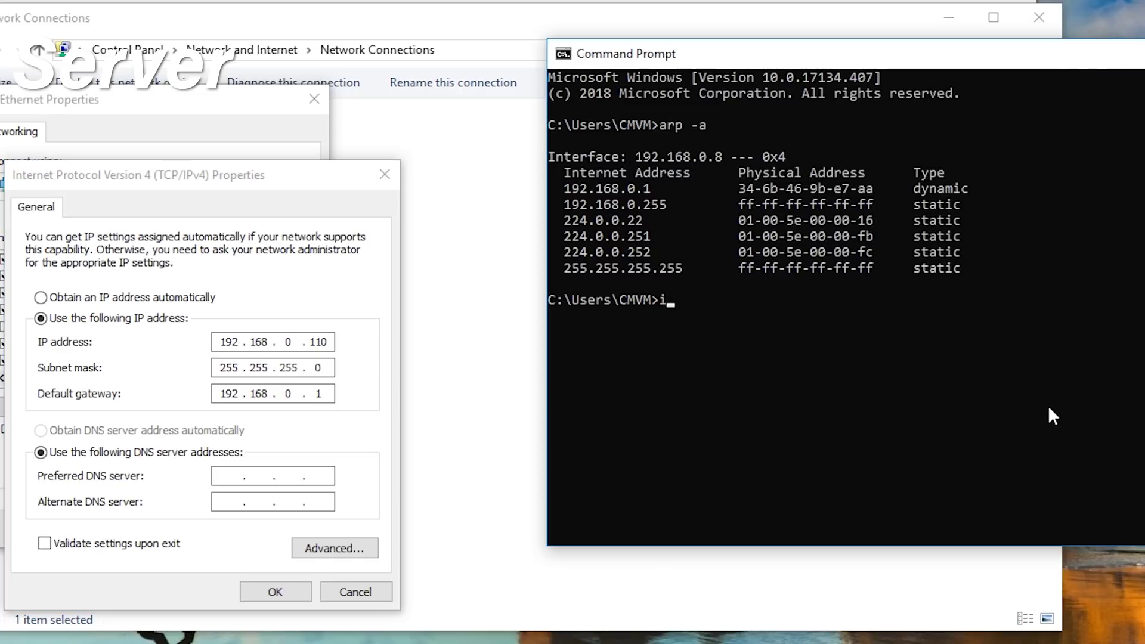
key("BackSpace")
key("BackSpace")
type("nfig /all")
key("Return")
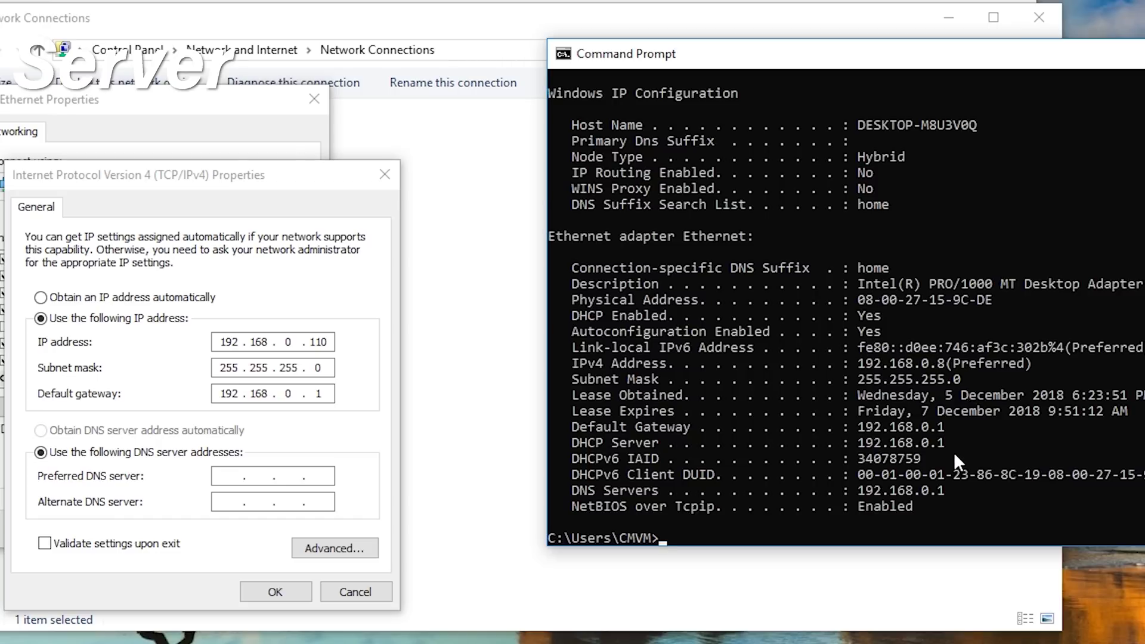
left_click_drag(566, 427, 961, 431)
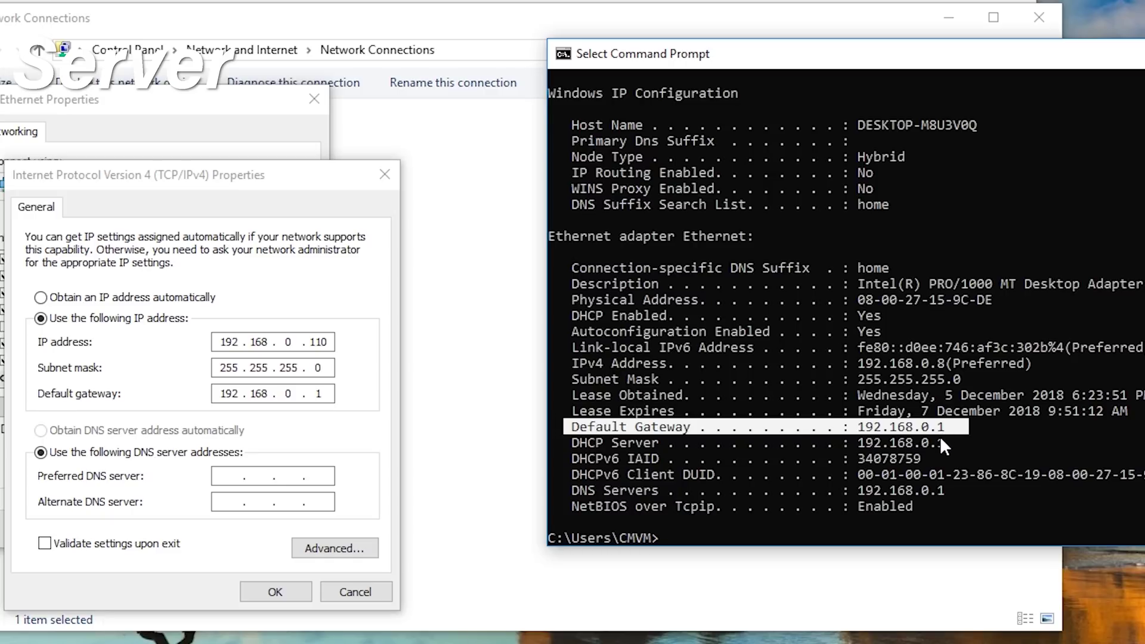
left_click_drag(961, 427, 574, 427)
Step: Enter DNS servers 8.8.8.8 and 8.8.4.4, then save the IPv4 and Ethernet properties
left_click(330, 396)
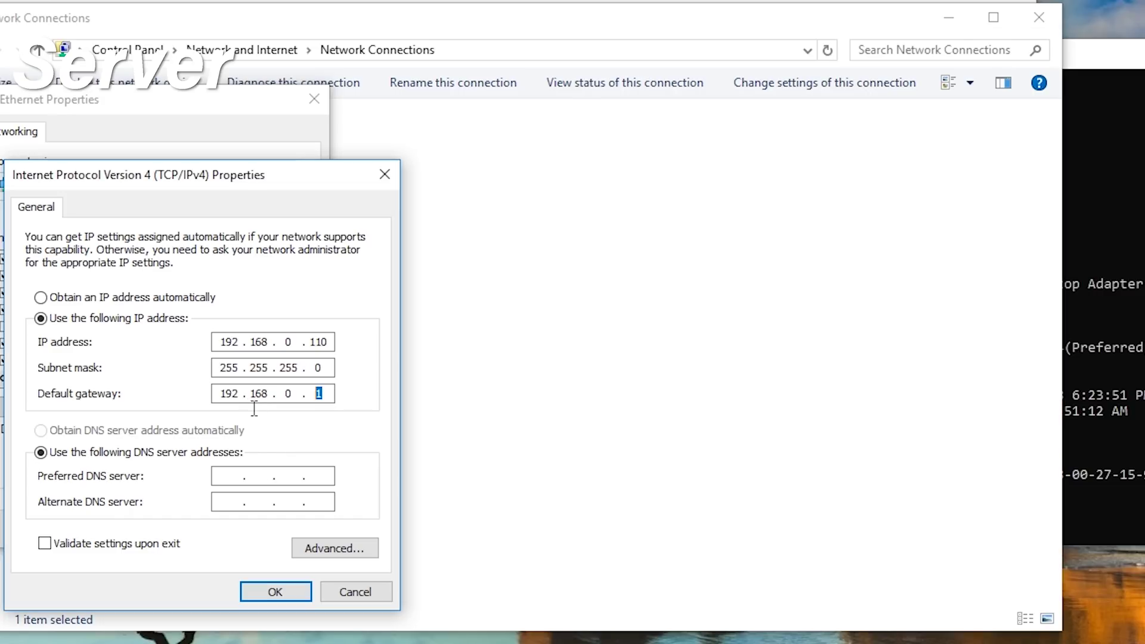
left_click(233, 481)
type("8.8.8.8")
left_click(224, 496)
type("8 . 8 . 4 . 4")
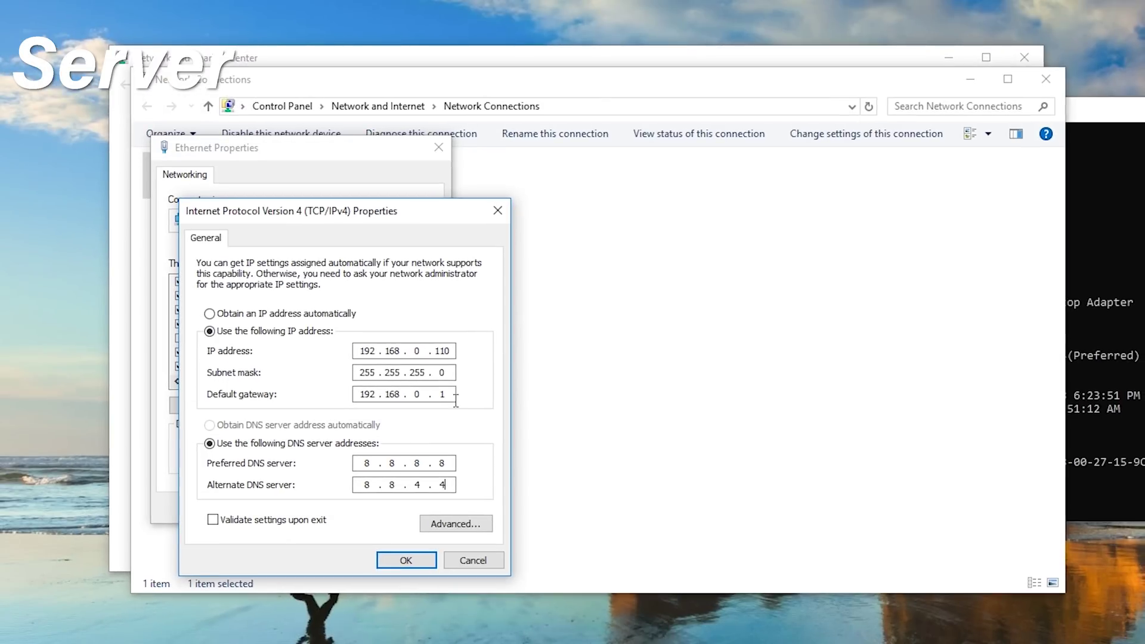
left_click(410, 559)
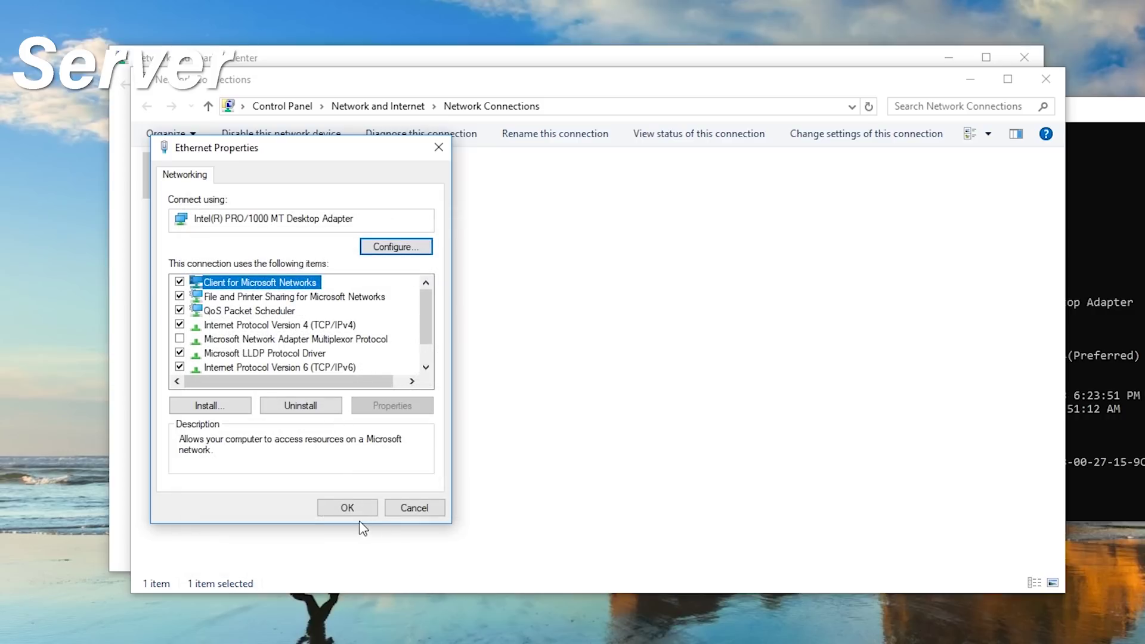
left_click(347, 507)
left_click(1091, 414)
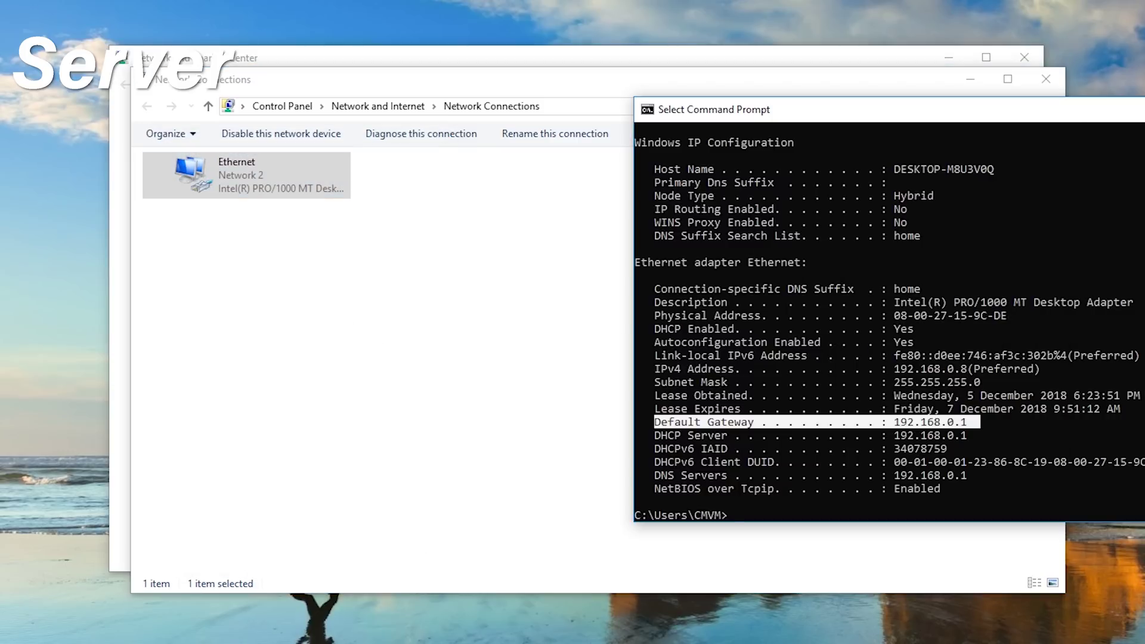
Step: Rerun arp -a to confirm interface 192.168.0.110, then close Network Connections
key("Return")
key("Return")
key("Return")
key("Up")
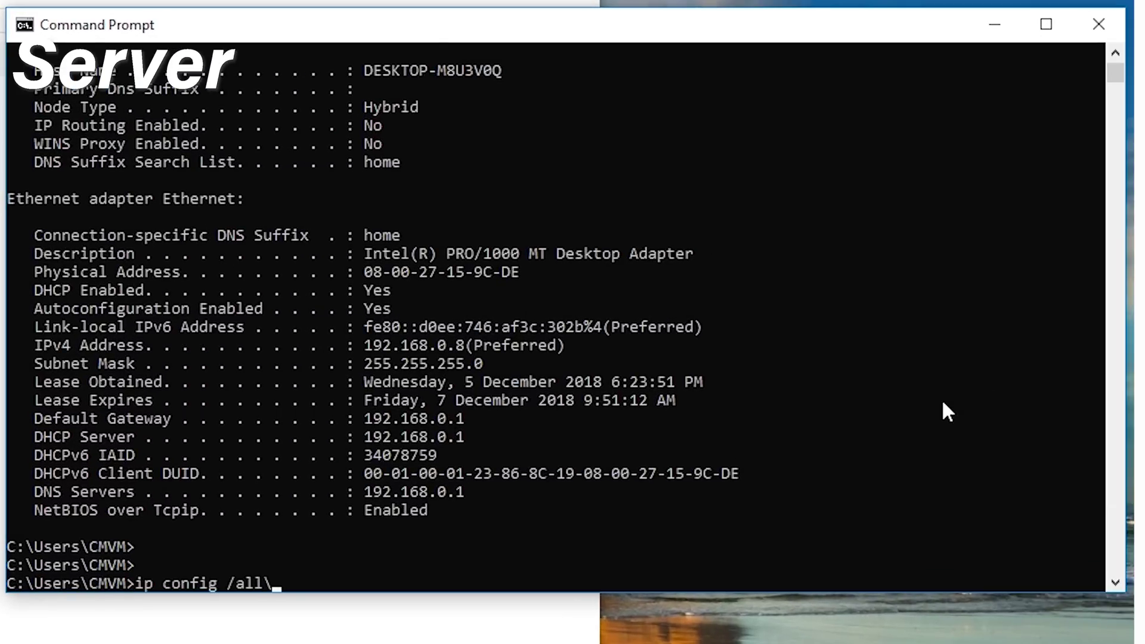
key("Up")
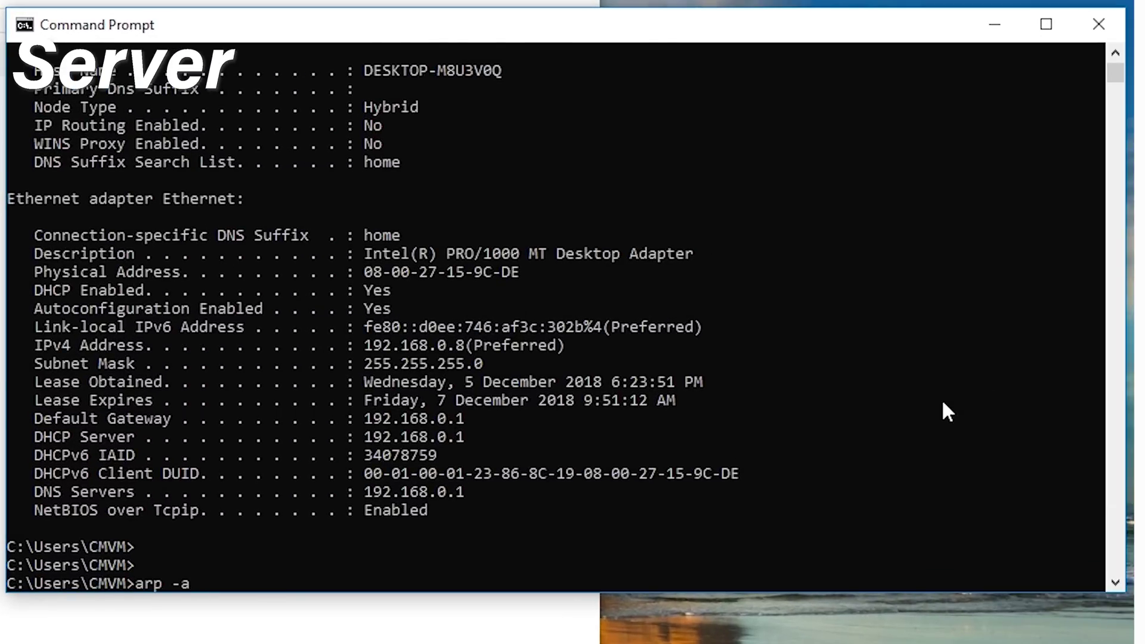
key("Return")
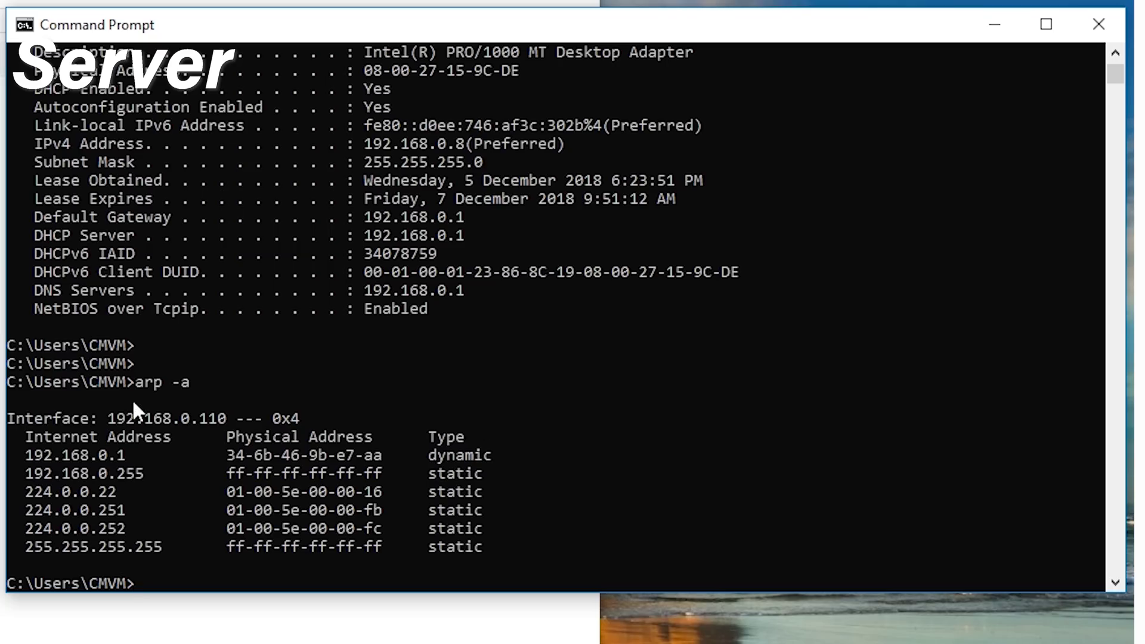
left_click_drag(100, 418, 282, 418)
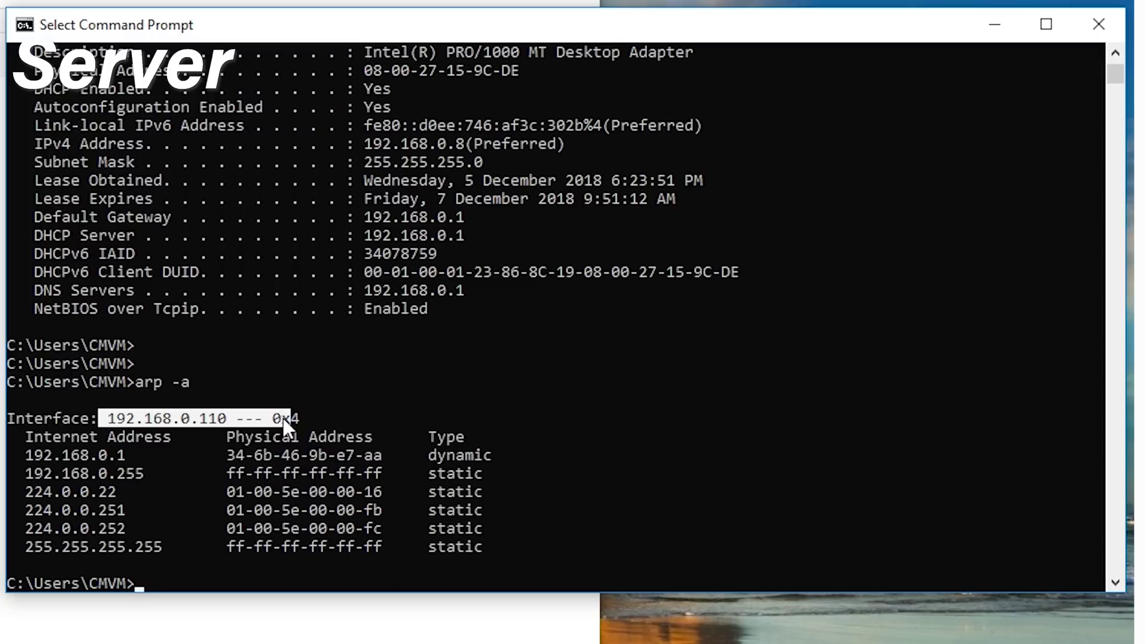
left_click(313, 417)
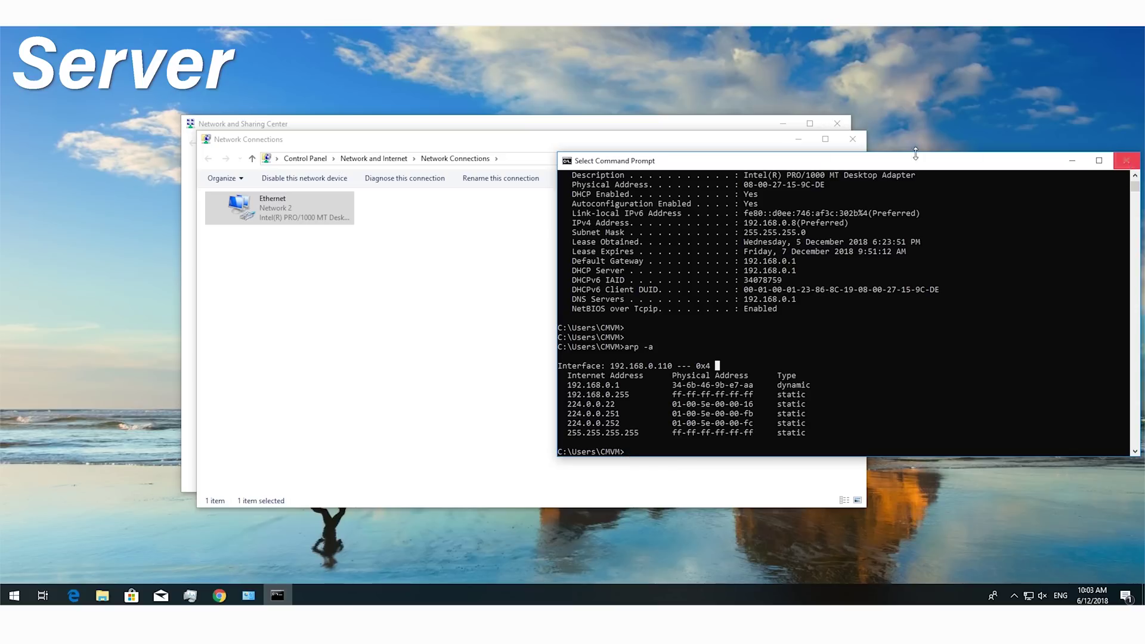
left_click(852, 139)
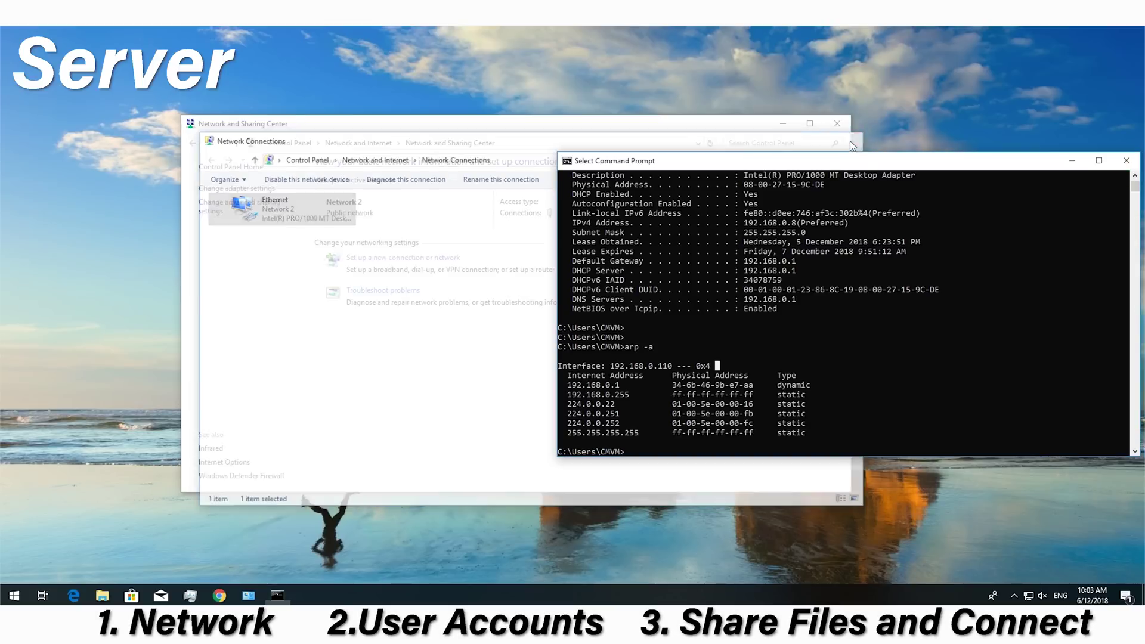
Step: Close Network and Sharing Center and Command Prompt, then search 'user' to open Family & other people
left_click(837, 123)
left_click(1126, 161)
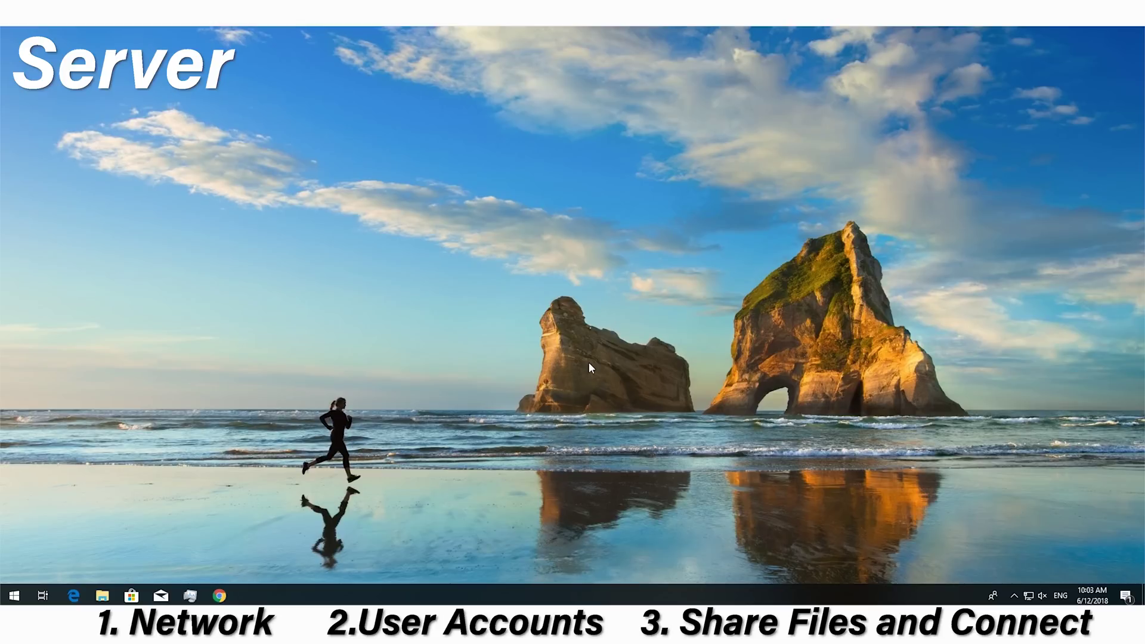
left_click(21, 599)
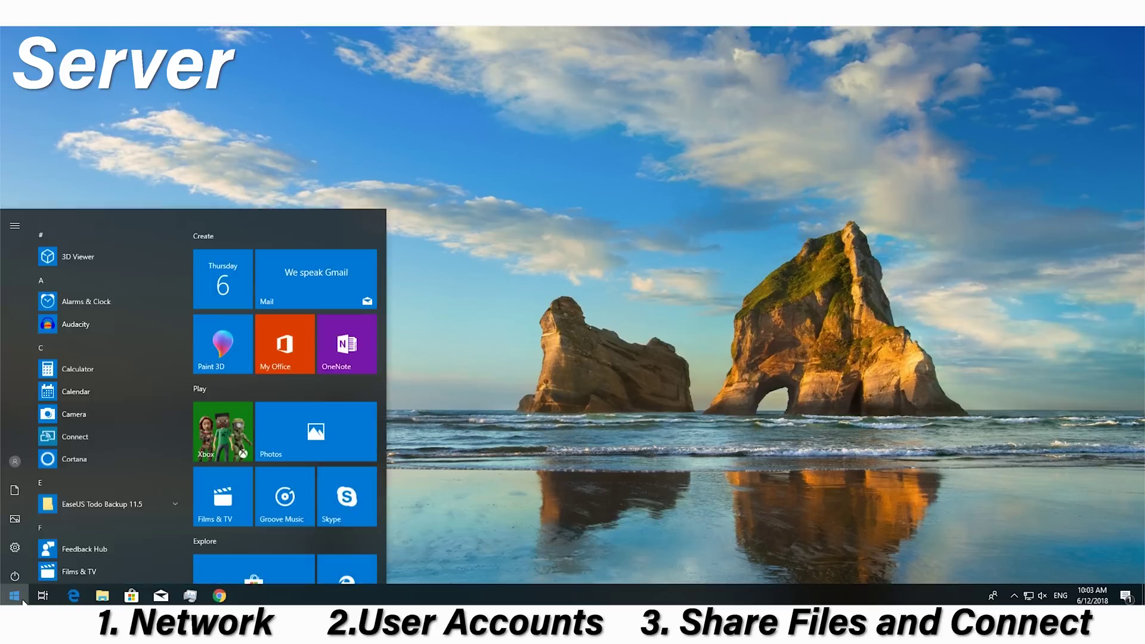
left_click(23, 600)
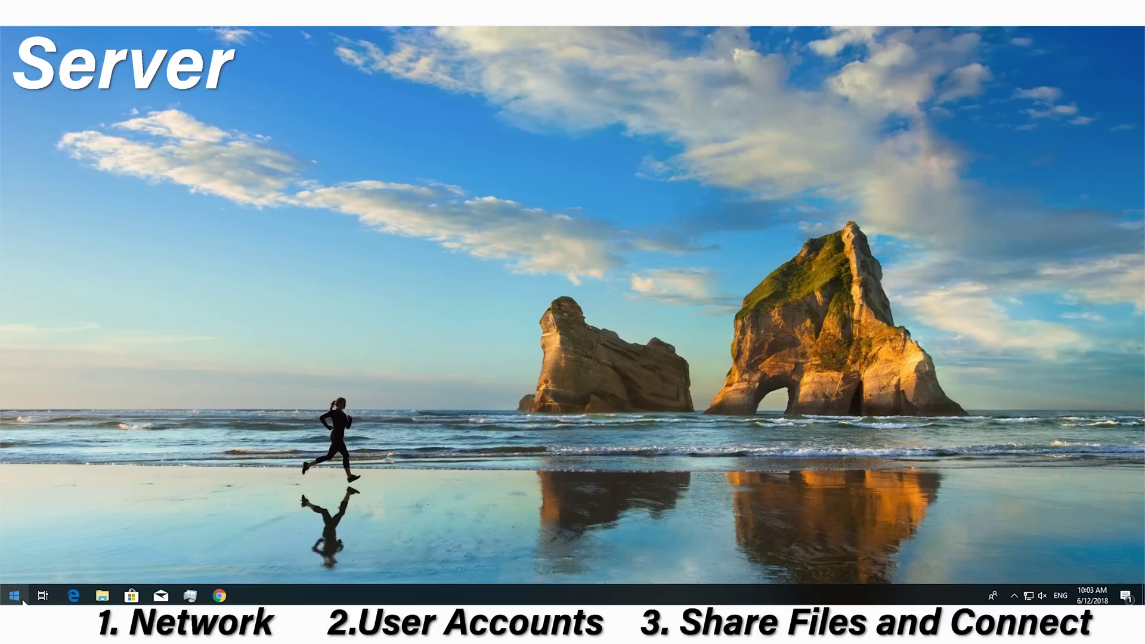
left_click(23, 601)
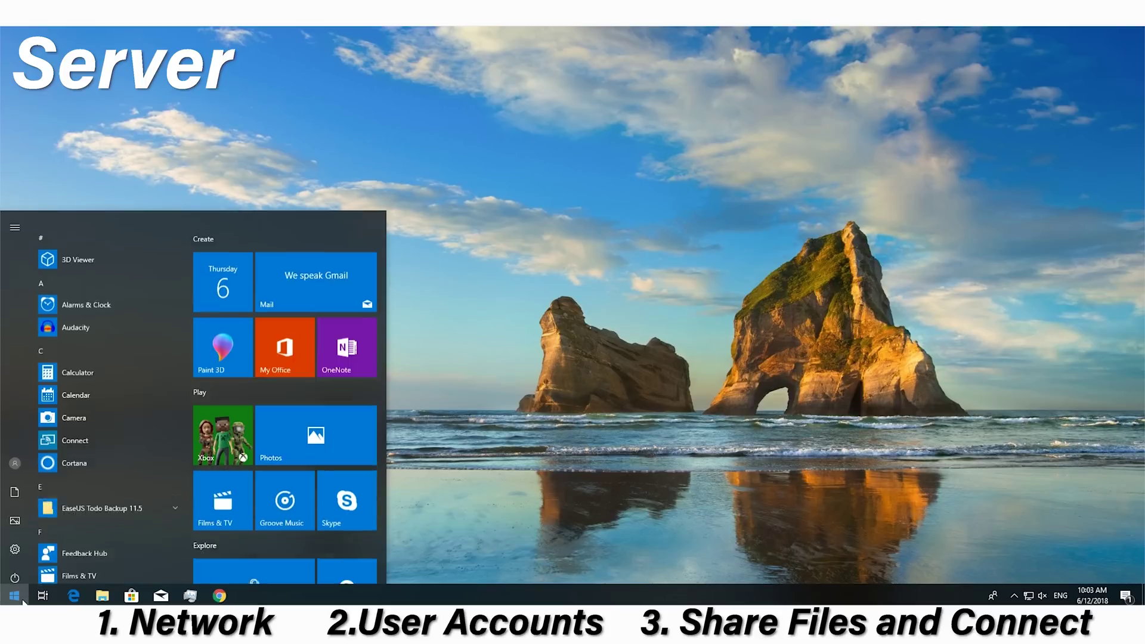
type("user")
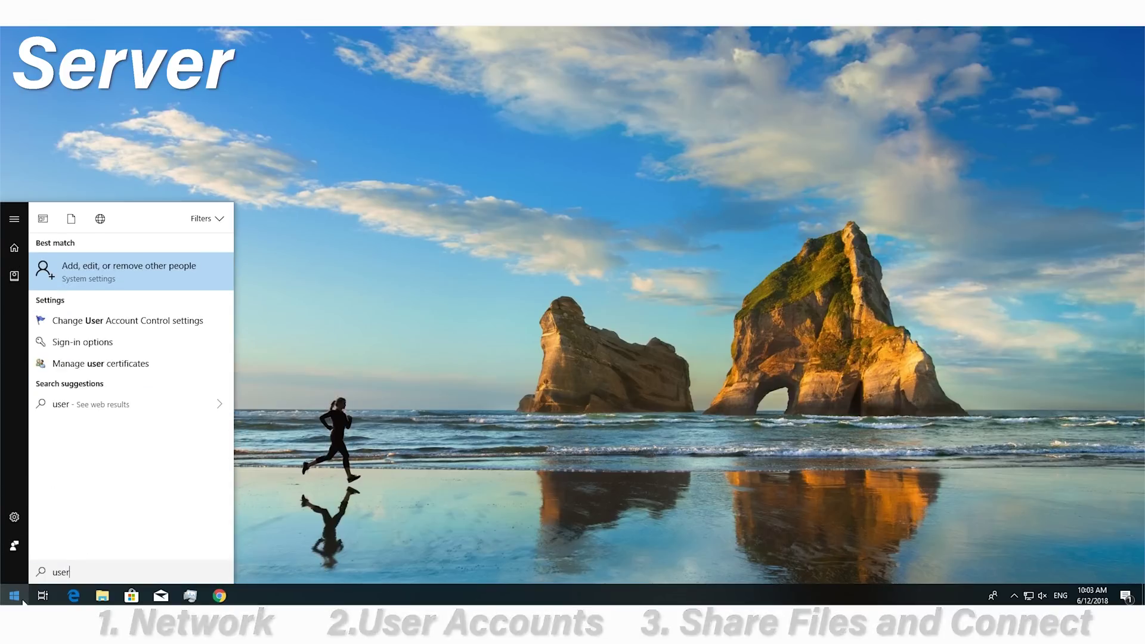
left_click(161, 267)
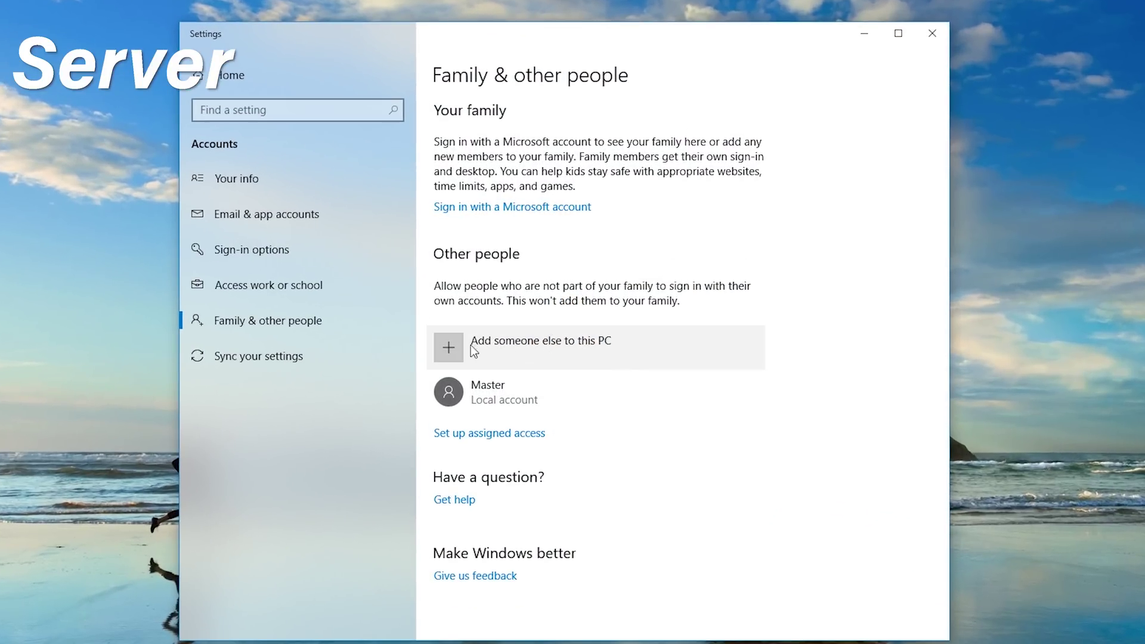
Step: Start adding another person as a local user without sign-in information or a Microsoft account
left_click(548, 346)
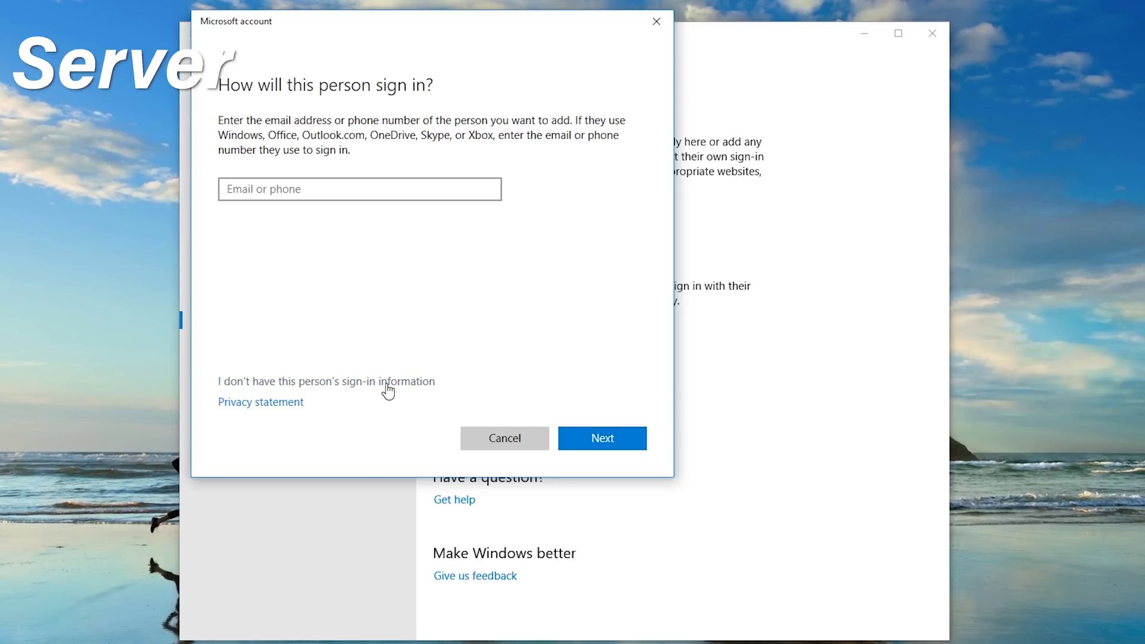
left_click(335, 386)
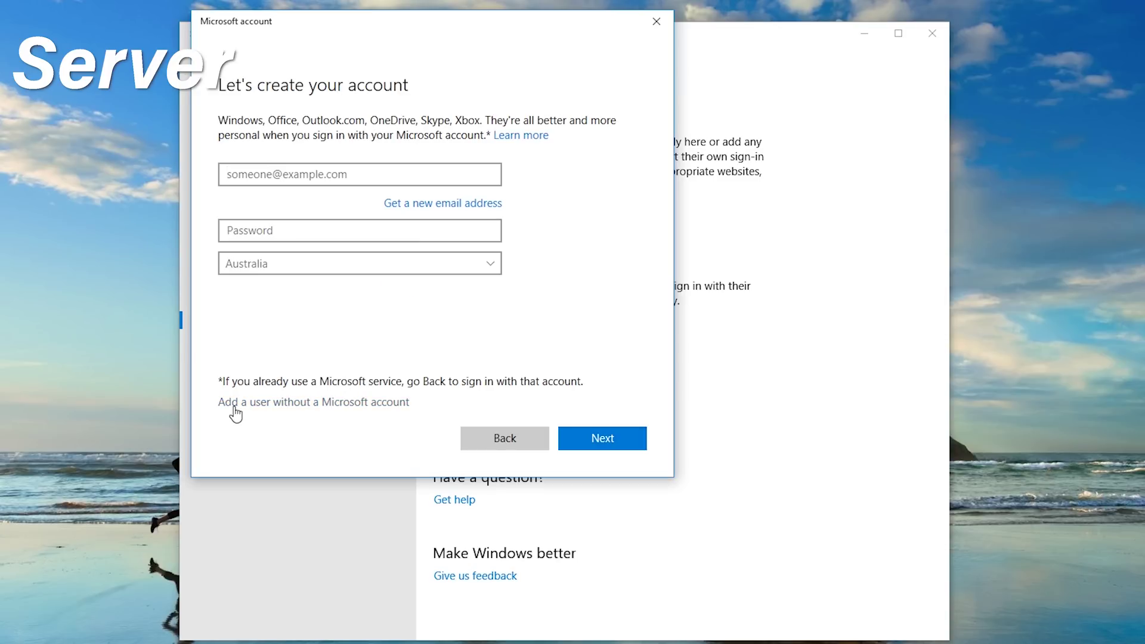
left_click(371, 406)
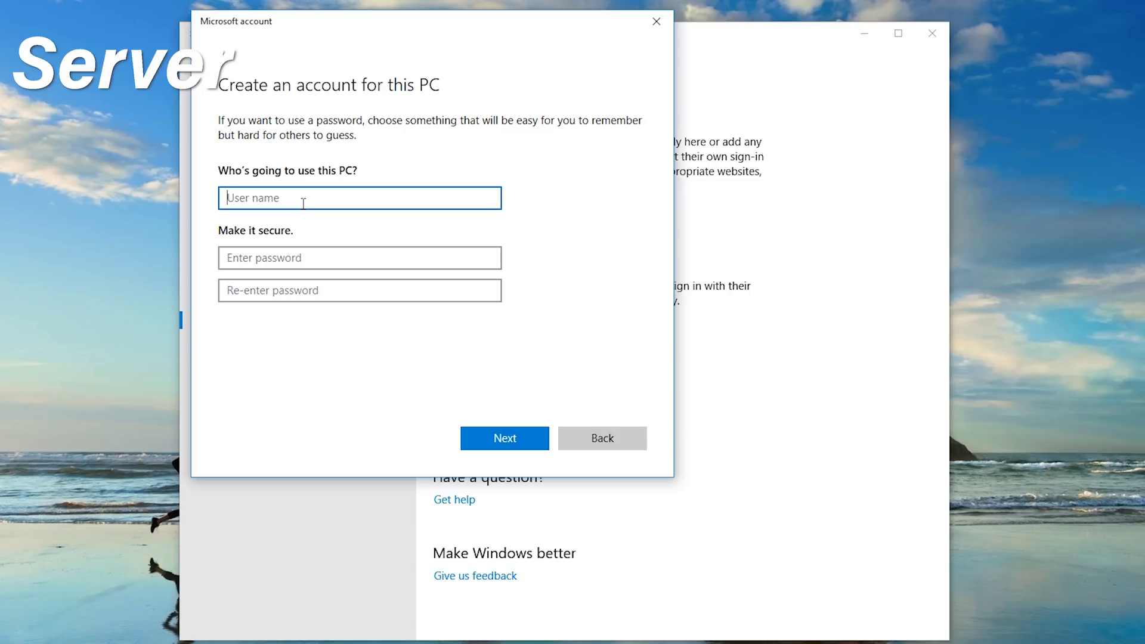
Step: Enter user name server_access and type the account password twice
type("server_access")
left_click(293, 255)
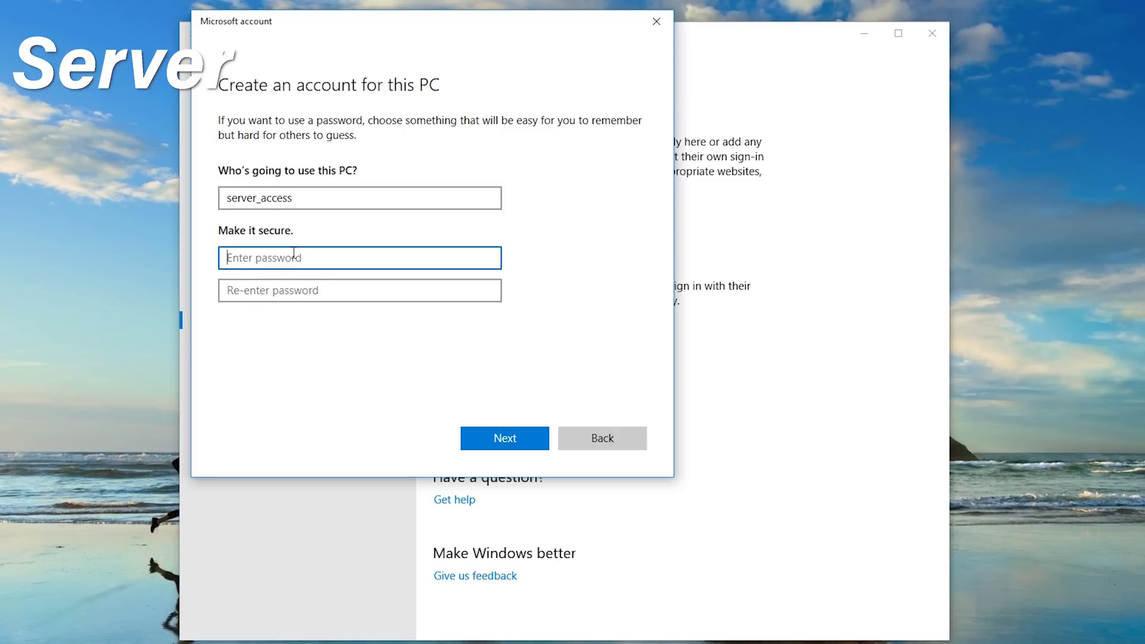
type("1234")
left_click(299, 298)
type("1234")
scroll(347, 324, "down", 3)
scroll(391, 301, "down", 1)
Step: Answer the first pet's name, birth city and childhood nickname security questions, then create the account
left_click(317, 227)
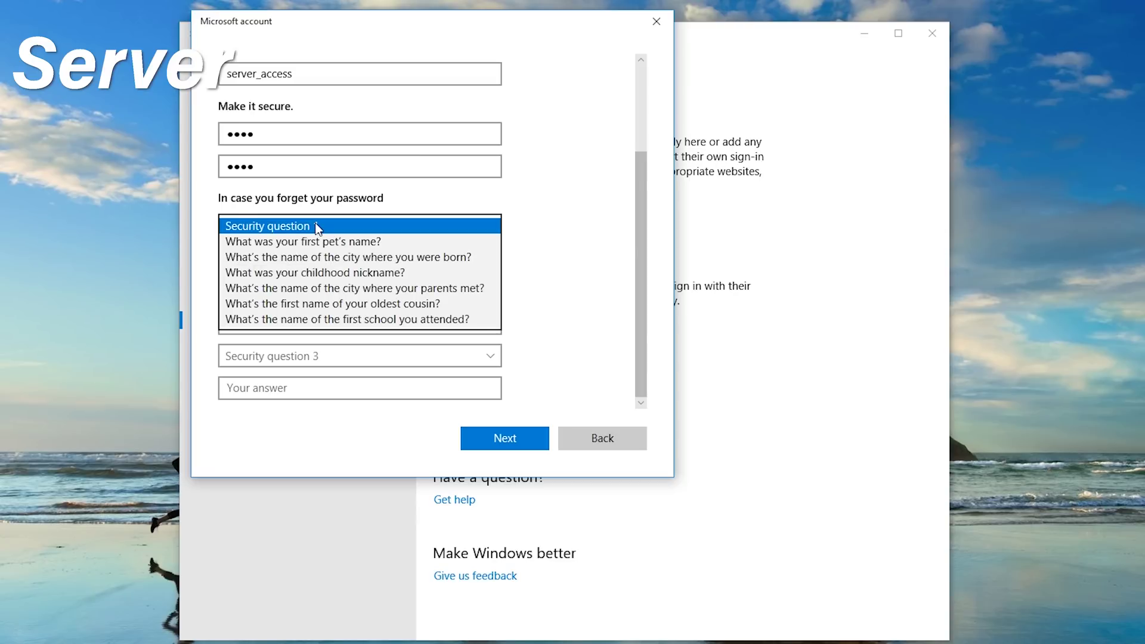
left_click(335, 242)
left_click(332, 256)
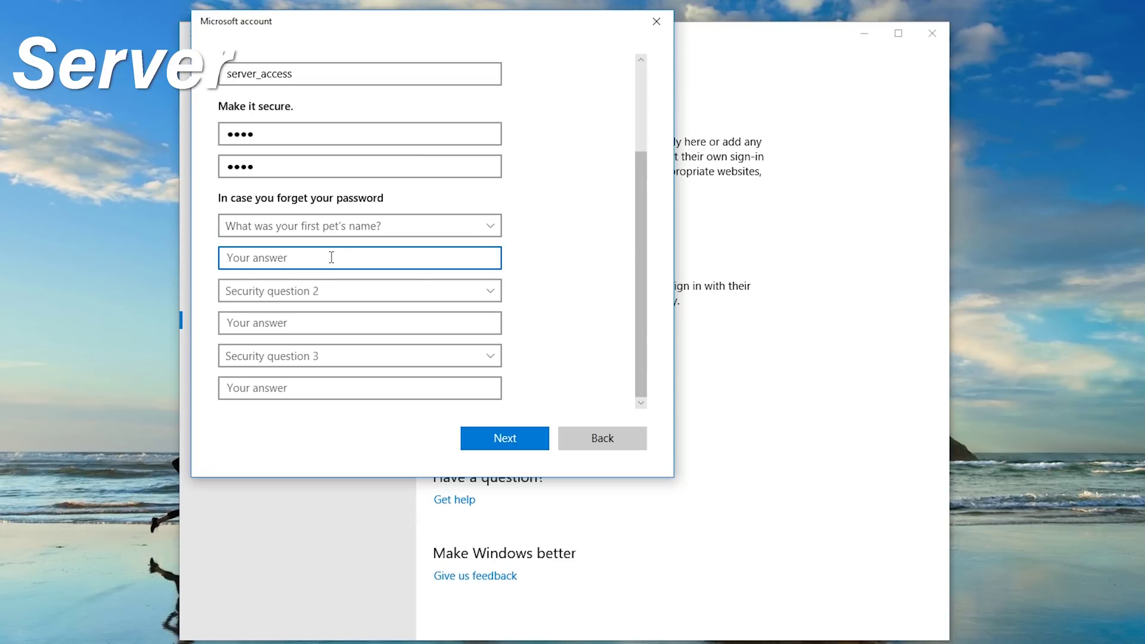
type("1234")
left_click(316, 292)
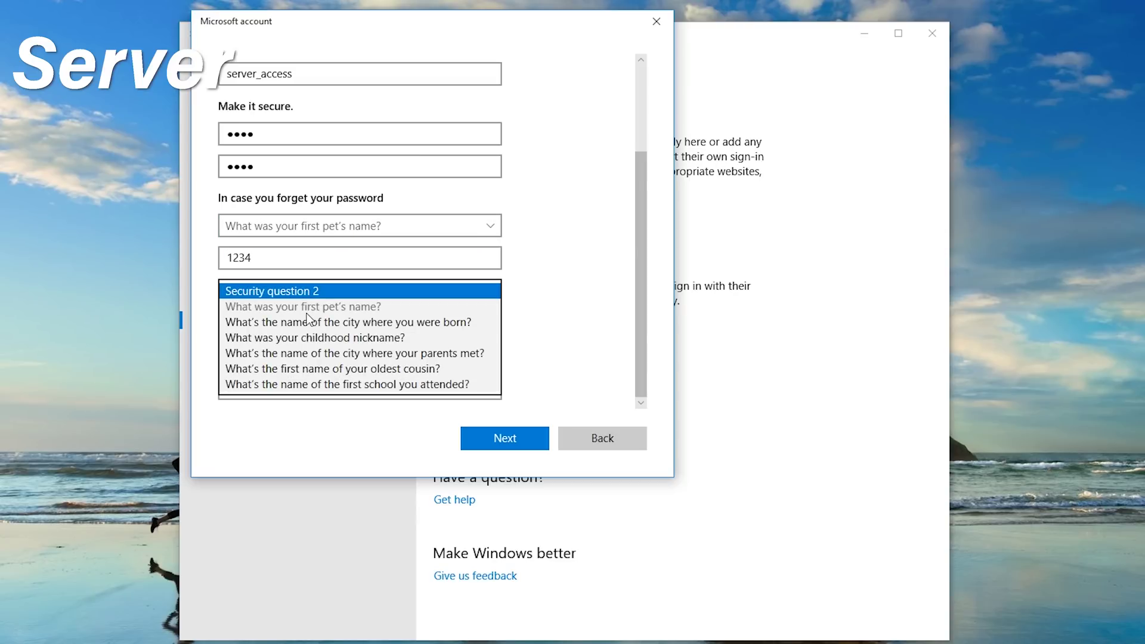
left_click(307, 322)
left_click(270, 323)
type("1234")
left_click(286, 357)
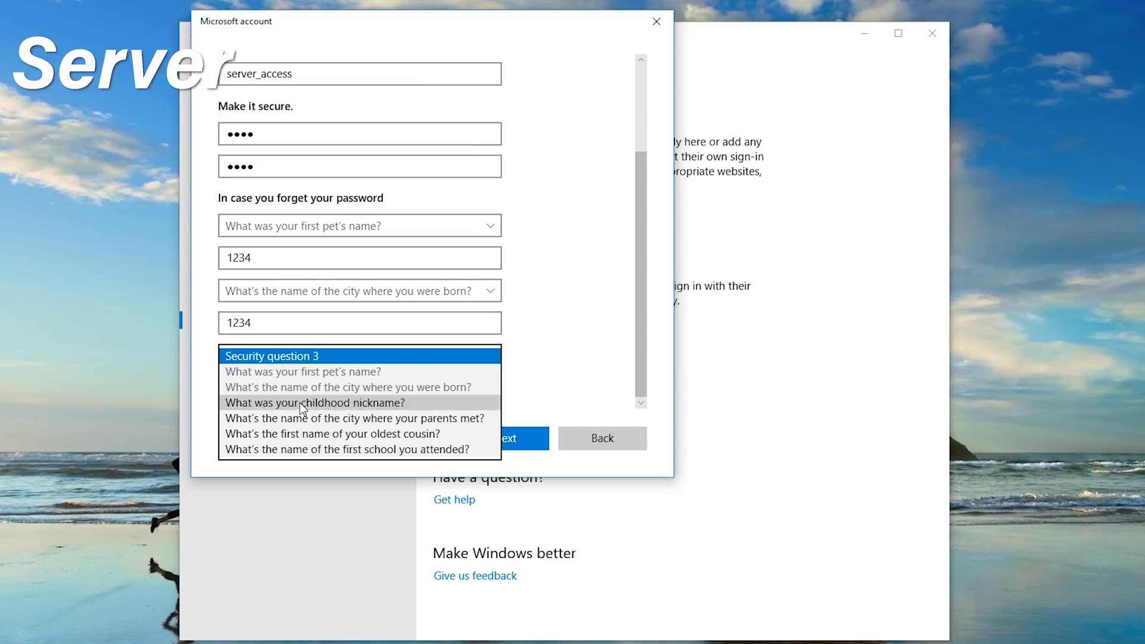
left_click(301, 402)
left_click(265, 384)
type("1234")
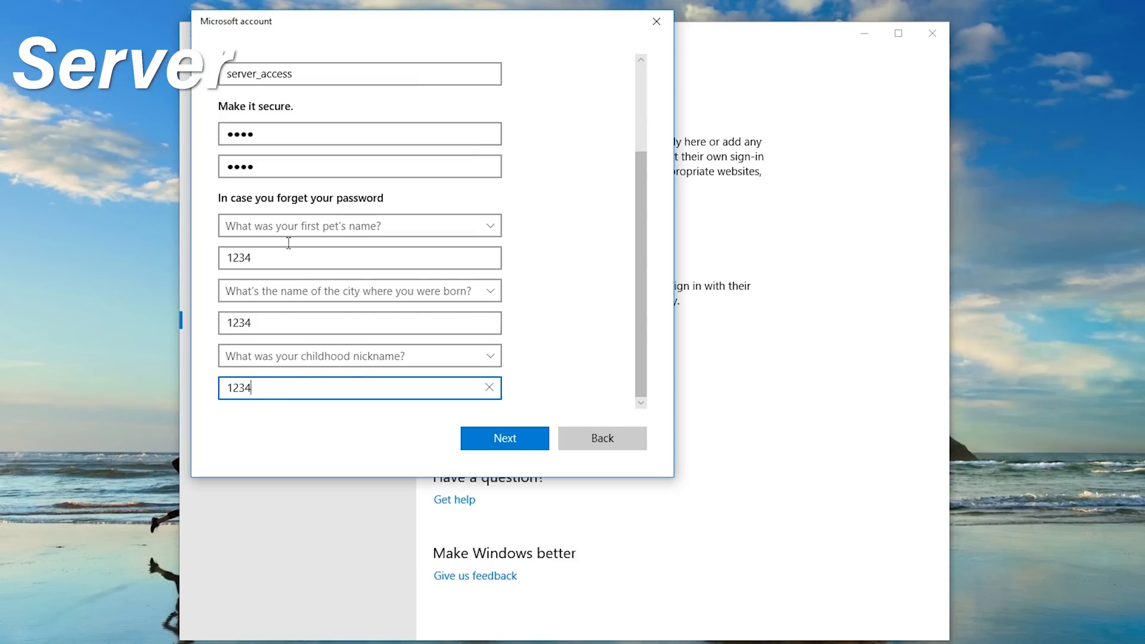
left_click(527, 440)
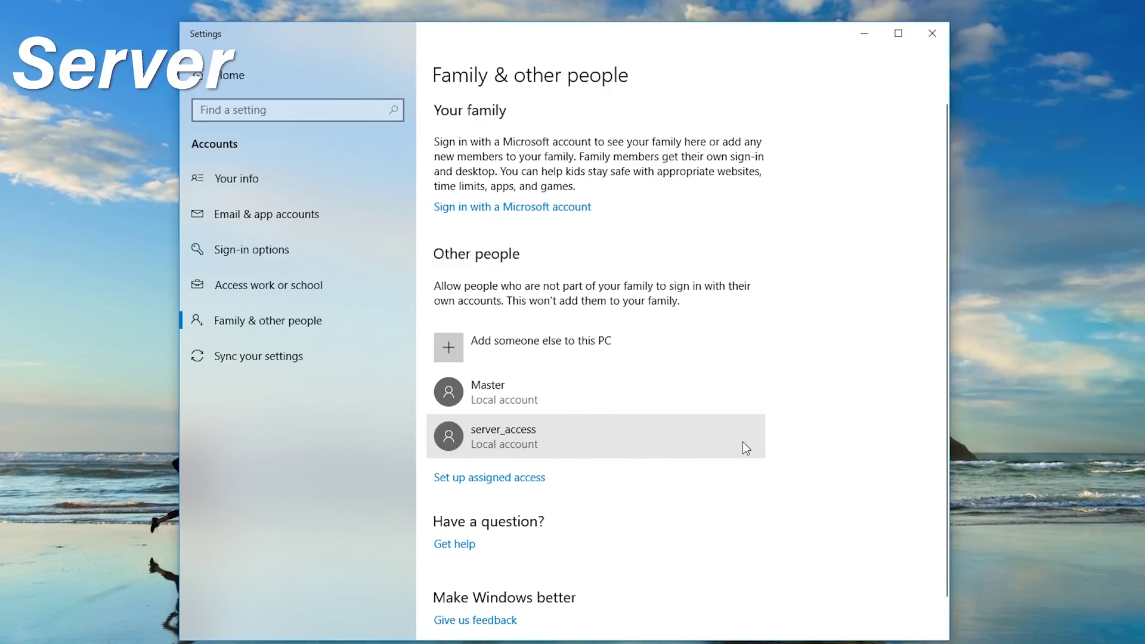
Step: Close the Settings window
left_click(932, 33)
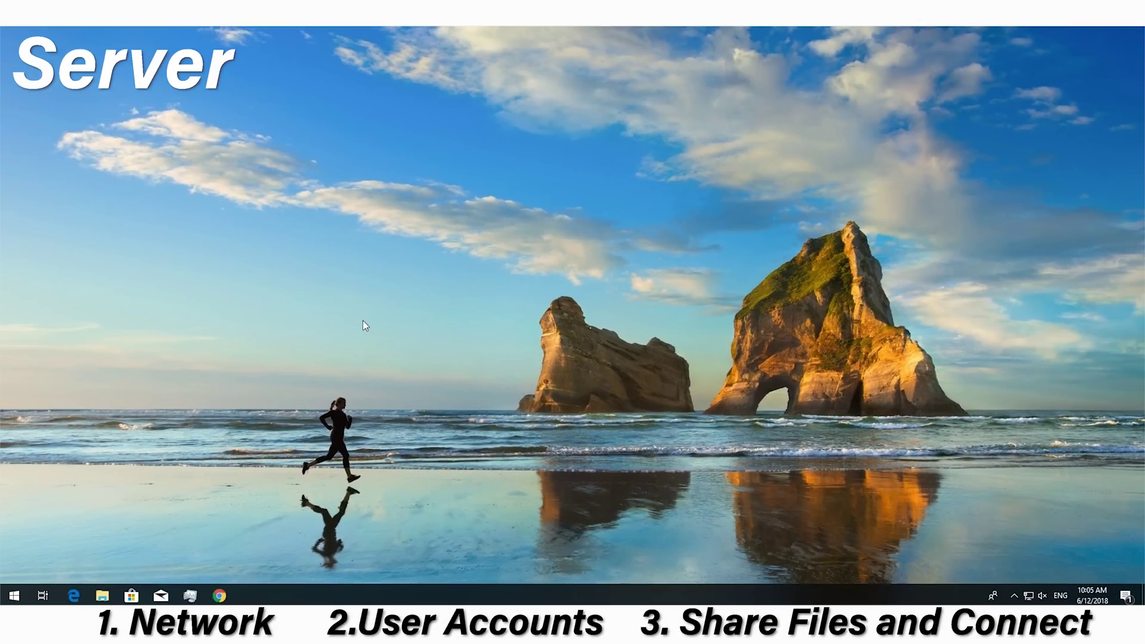
Step: On the File_Server (E:) drive, create a new folder named Server_Main
left_click(101, 595)
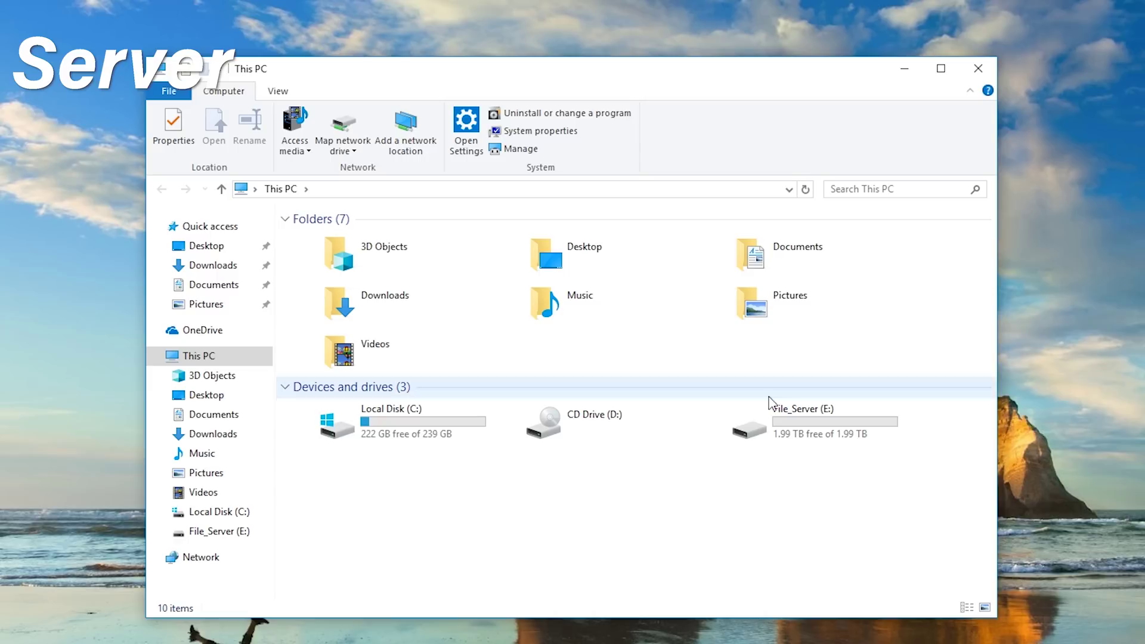
double_click(769, 404)
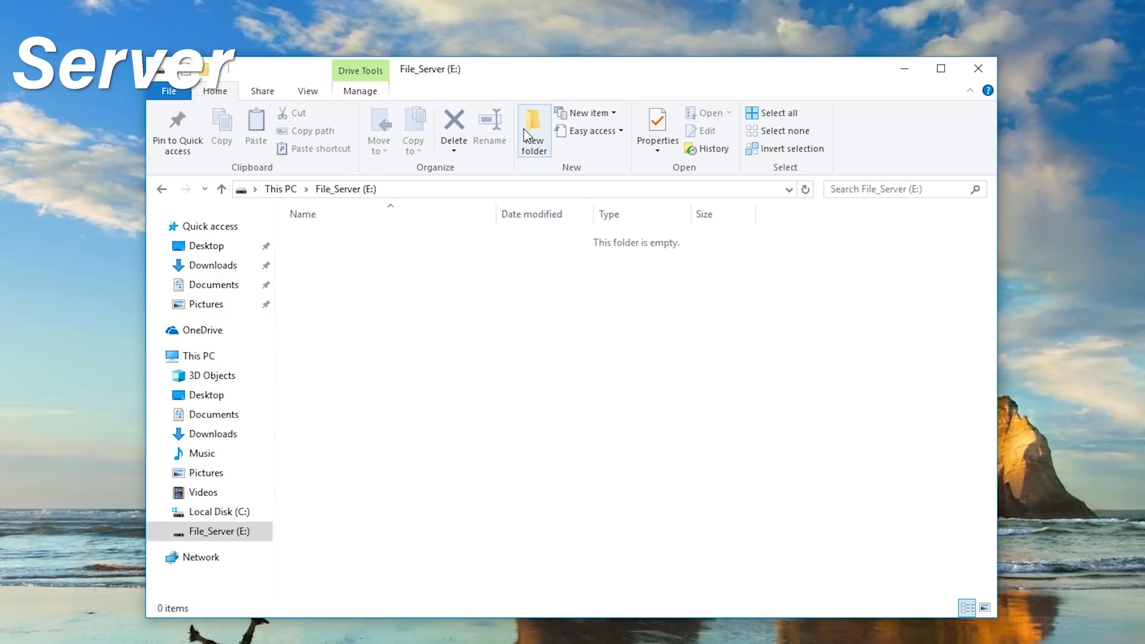
left_click(525, 130)
type("Serv")
key("BackSpace")
key("BackSpace")
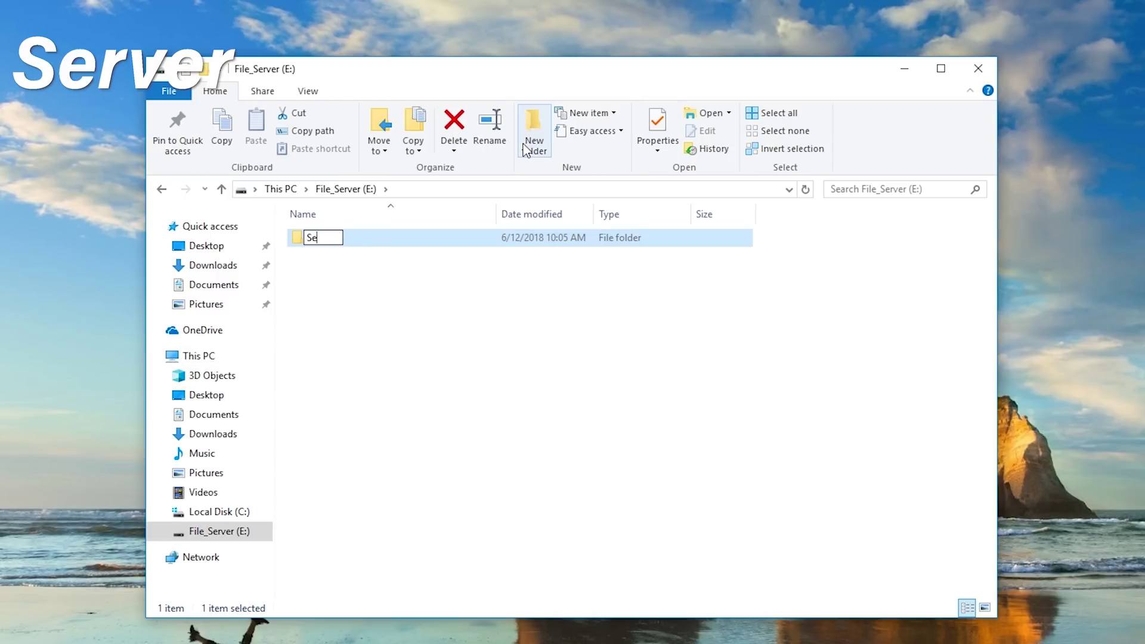
type("rver_Main")
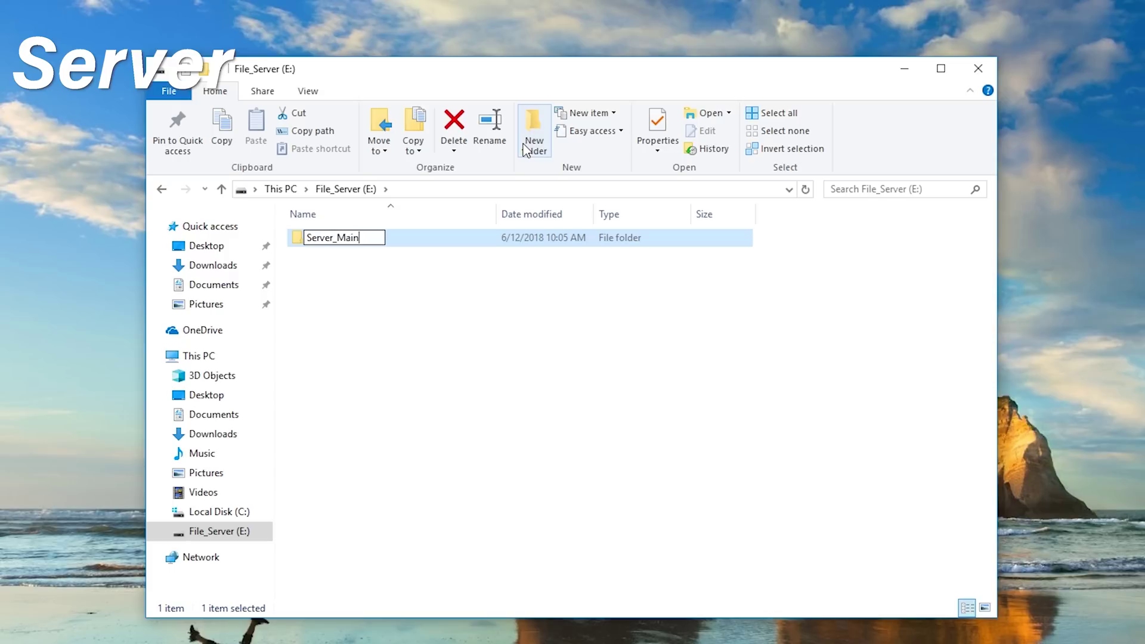
left_click(570, 286)
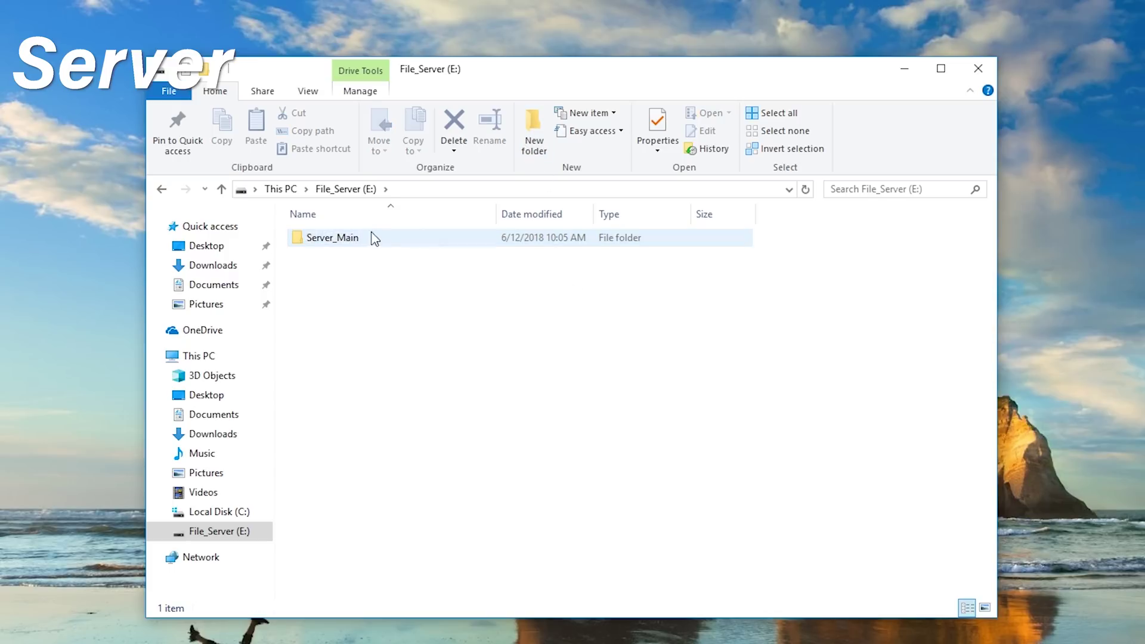
Step: Open the Sharing tab of Server_Main's Properties
right_click(344, 245)
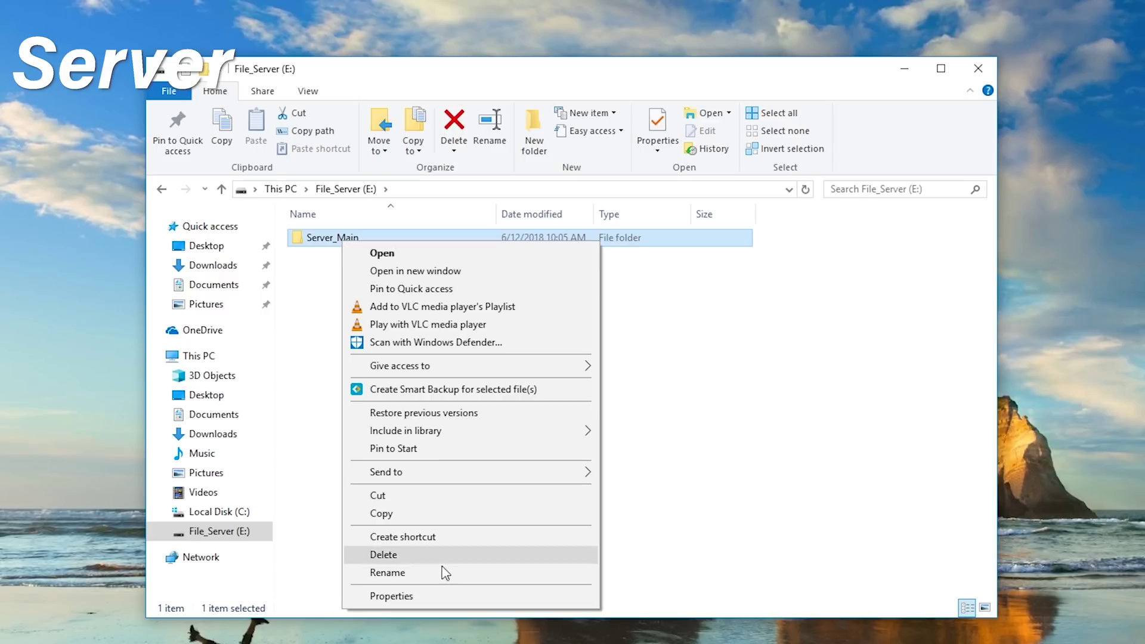
left_click(432, 593)
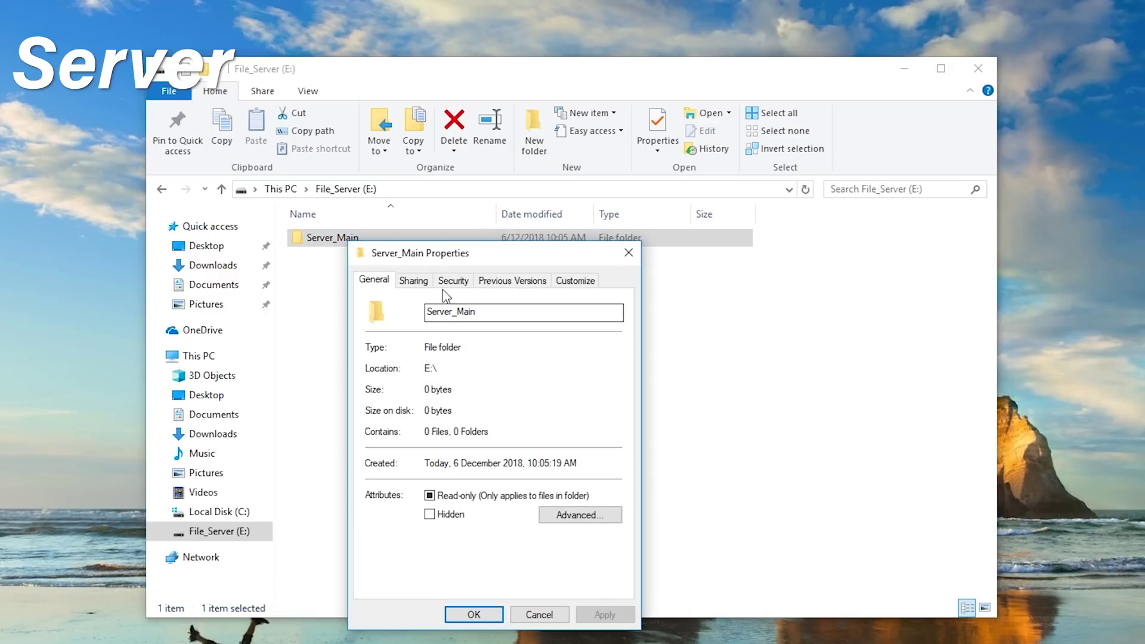
left_click(415, 278)
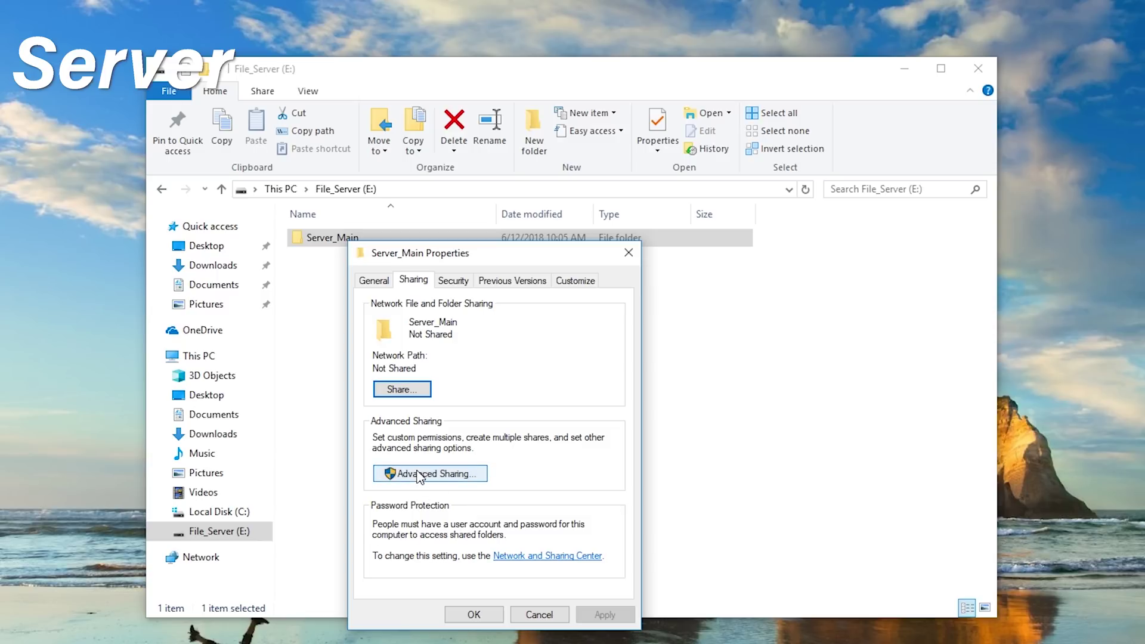
Step: Open the Share... window to choose people for Server_Main
left_click(407, 391)
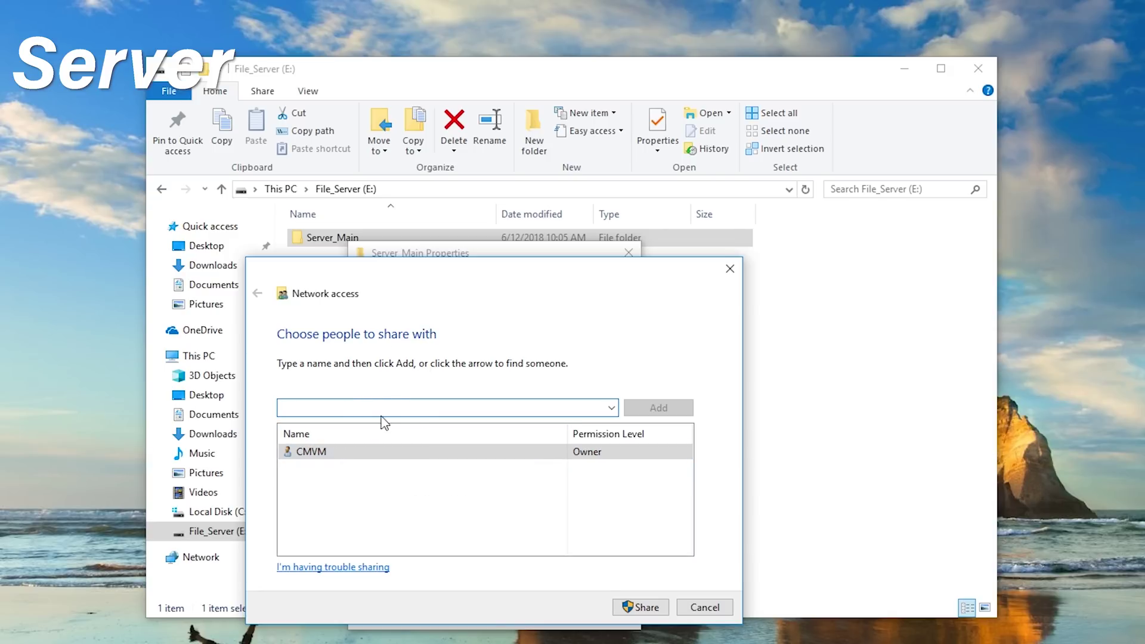
Step: Add server_access to the share list with Read/Write permission
left_click(611, 408)
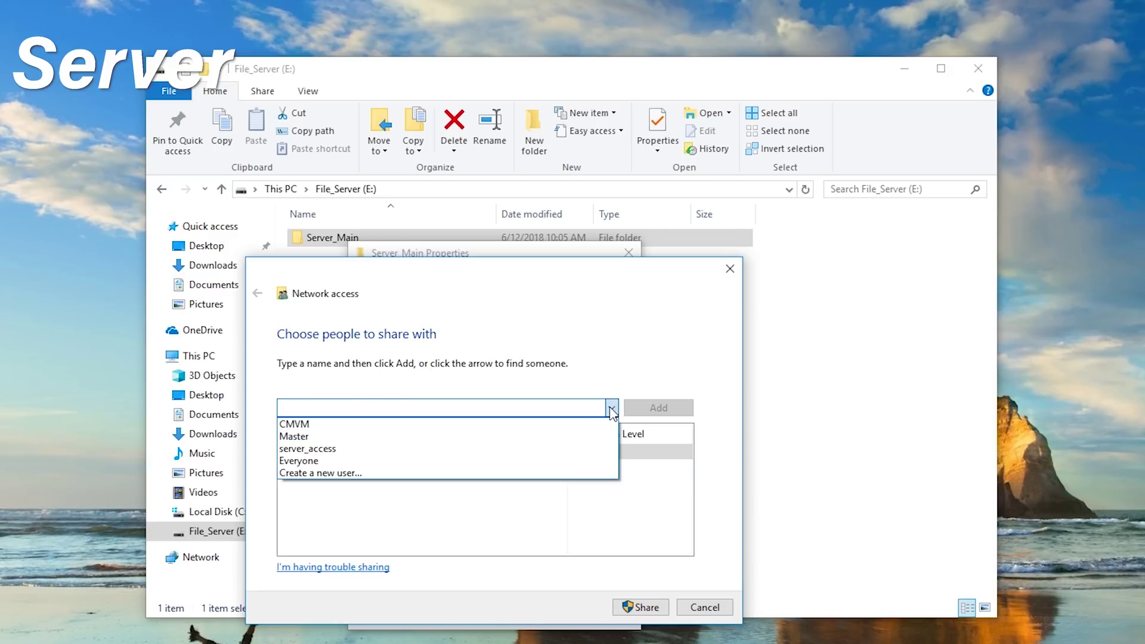
left_click(311, 449)
left_click(656, 410)
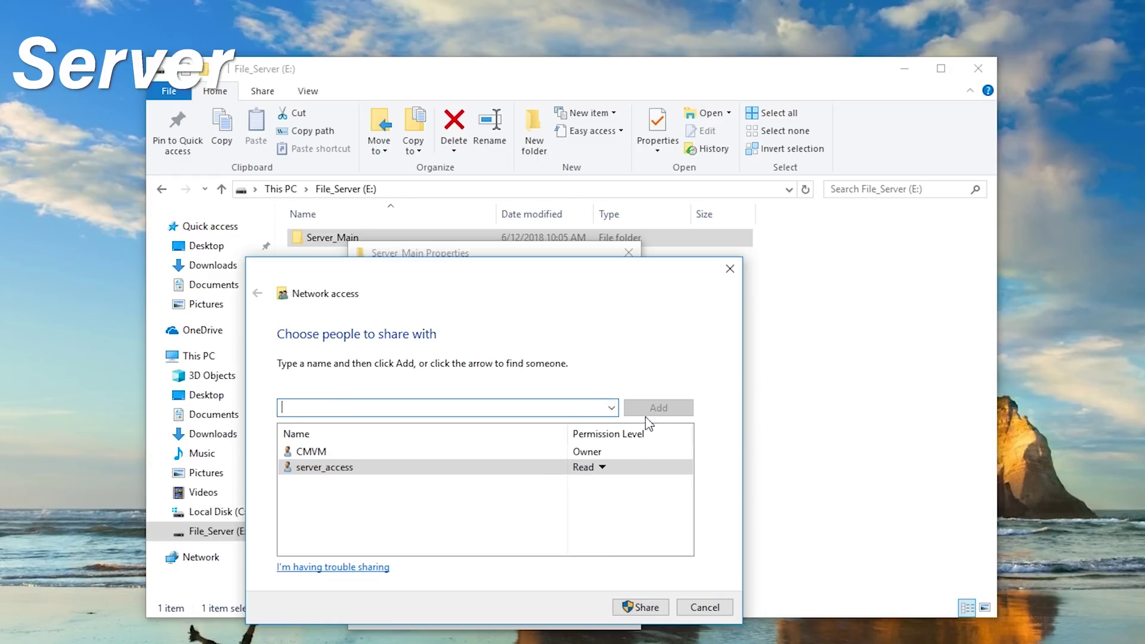
left_click(601, 467)
left_click(630, 483)
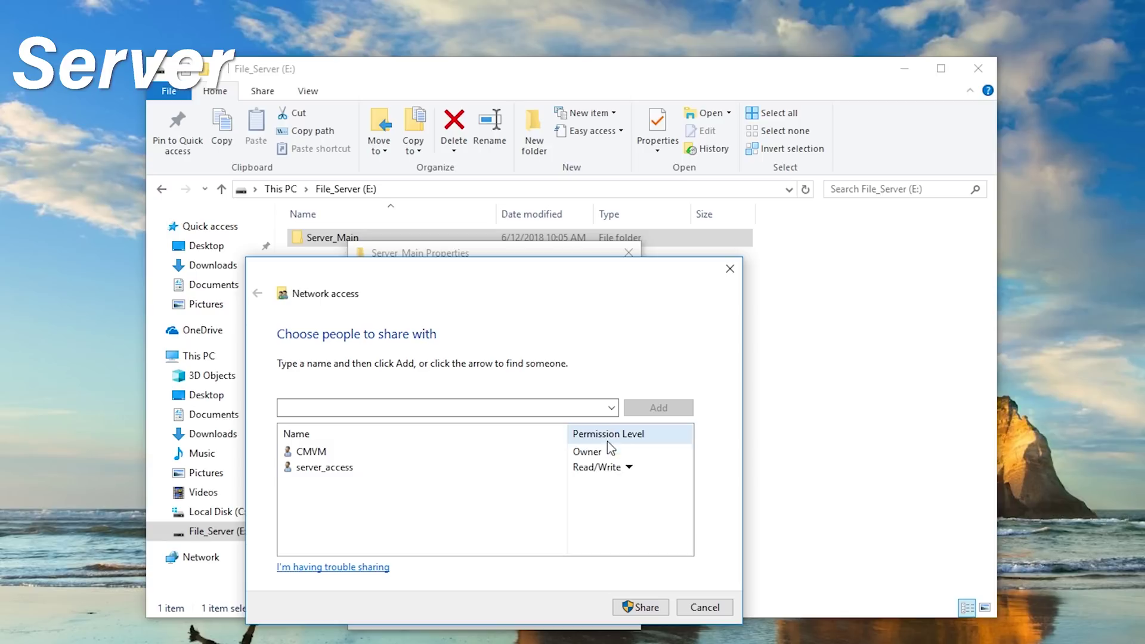
Step: Add and then remove Everyone, and share the folder
left_click(611, 408)
left_click(340, 461)
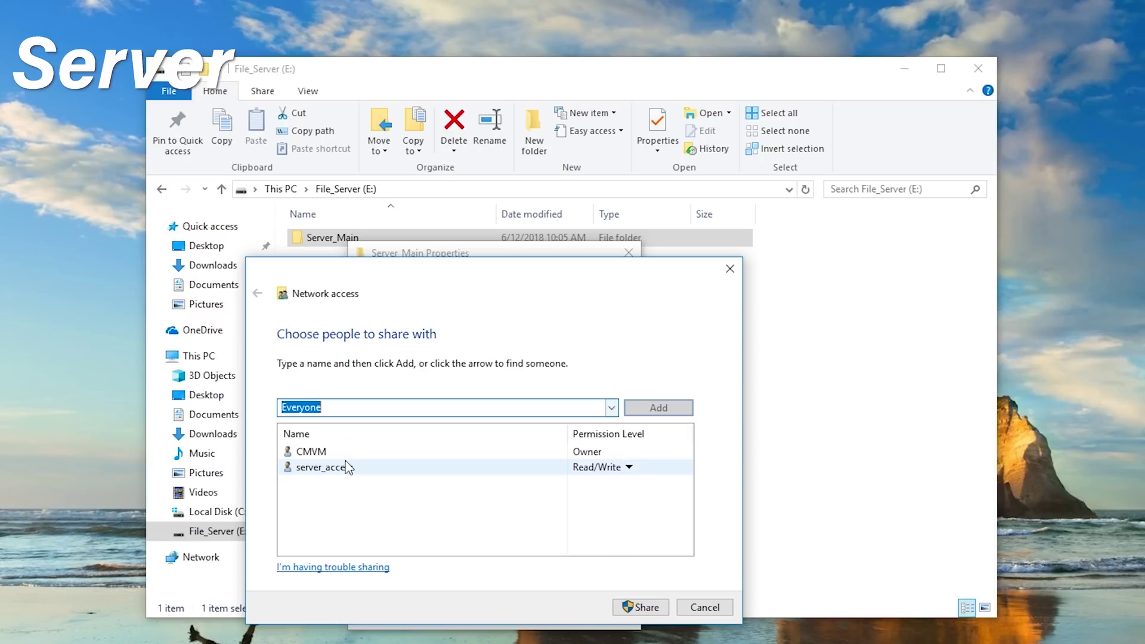
left_click(659, 408)
left_click(586, 468)
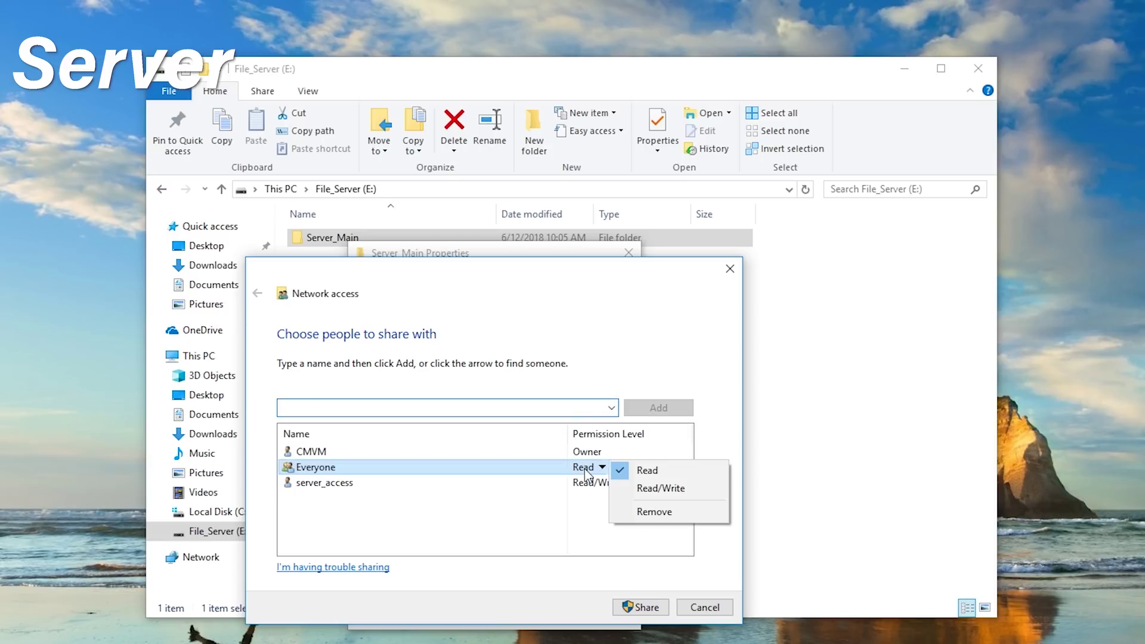
left_click(623, 511)
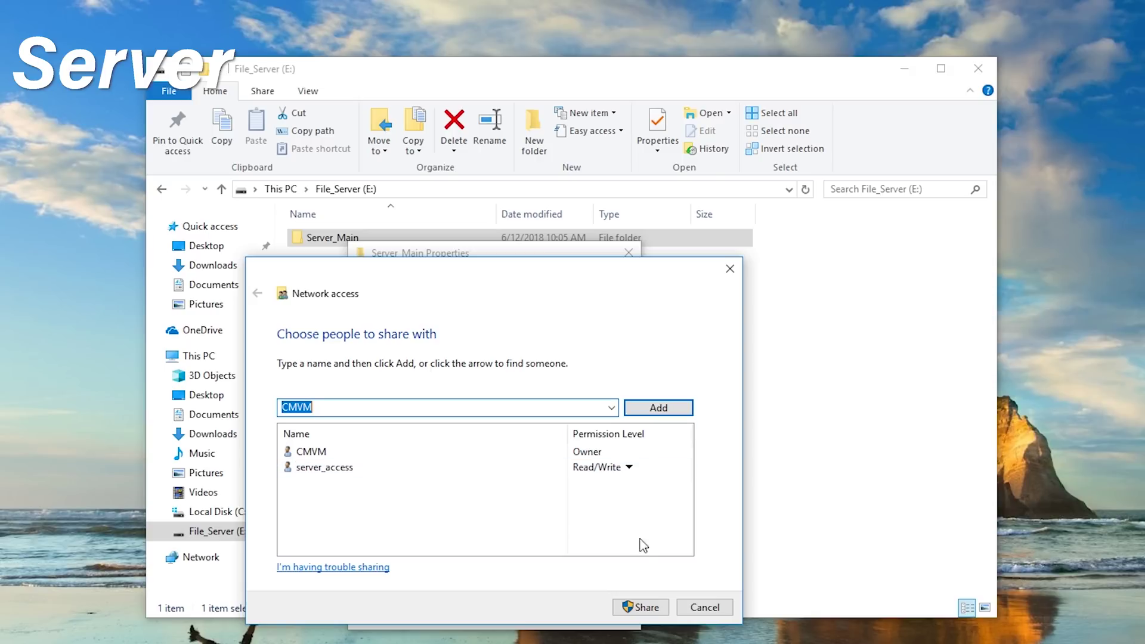
left_click(646, 609)
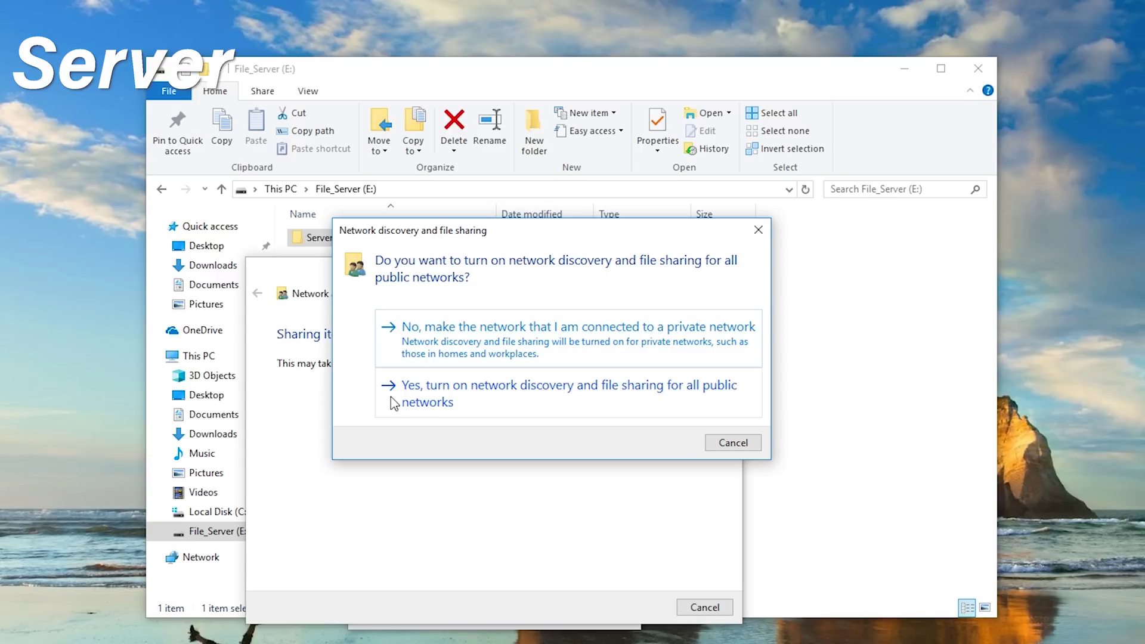
Step: Turn on network discovery for public networks, select the \\DESKTOP-M8U3V0Q\Server_Main link, and move the dialog aside
left_click(596, 405)
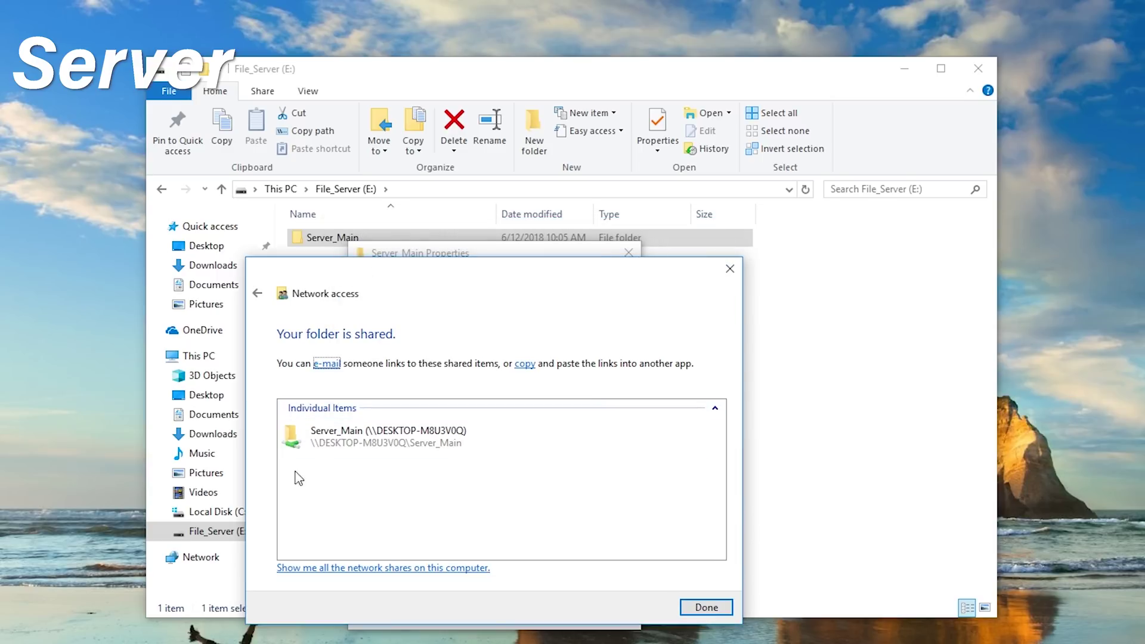
left_click(430, 446)
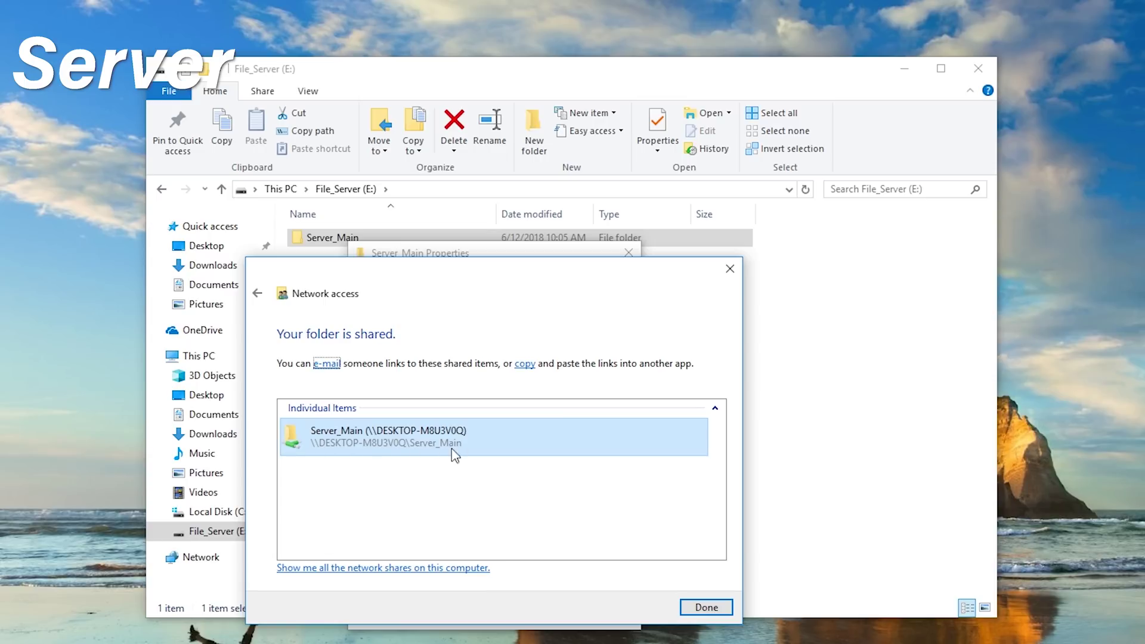
left_click_drag(490, 278, 830, 212)
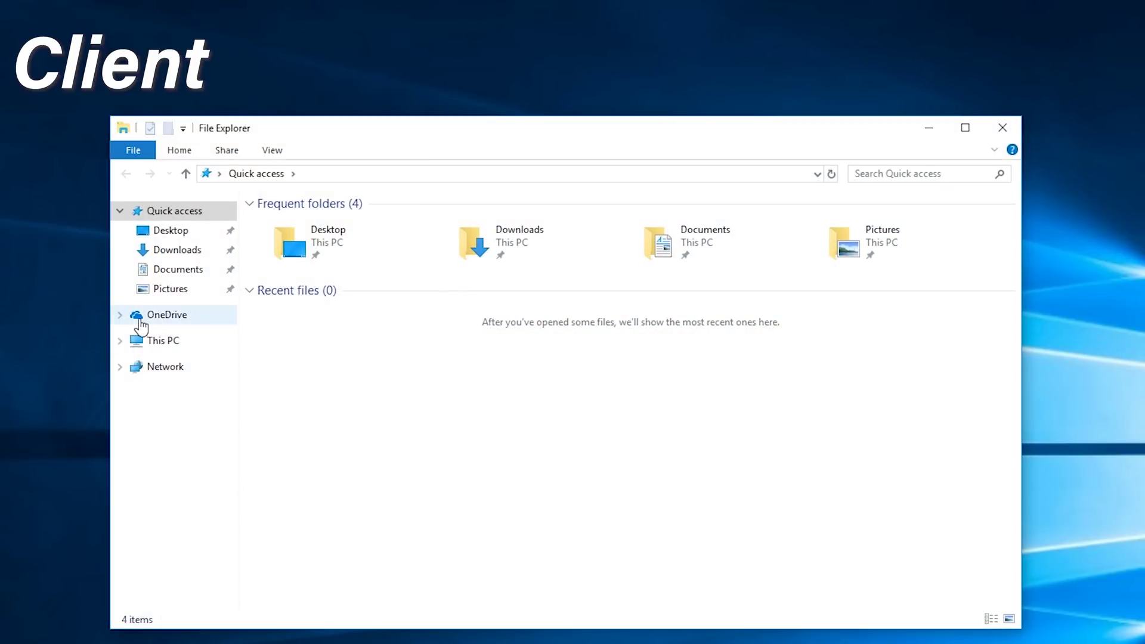
Step: Map drive Z: to \\DESKTOP-M8U3V0Q\Server_Main using different credentials
left_click(162, 341)
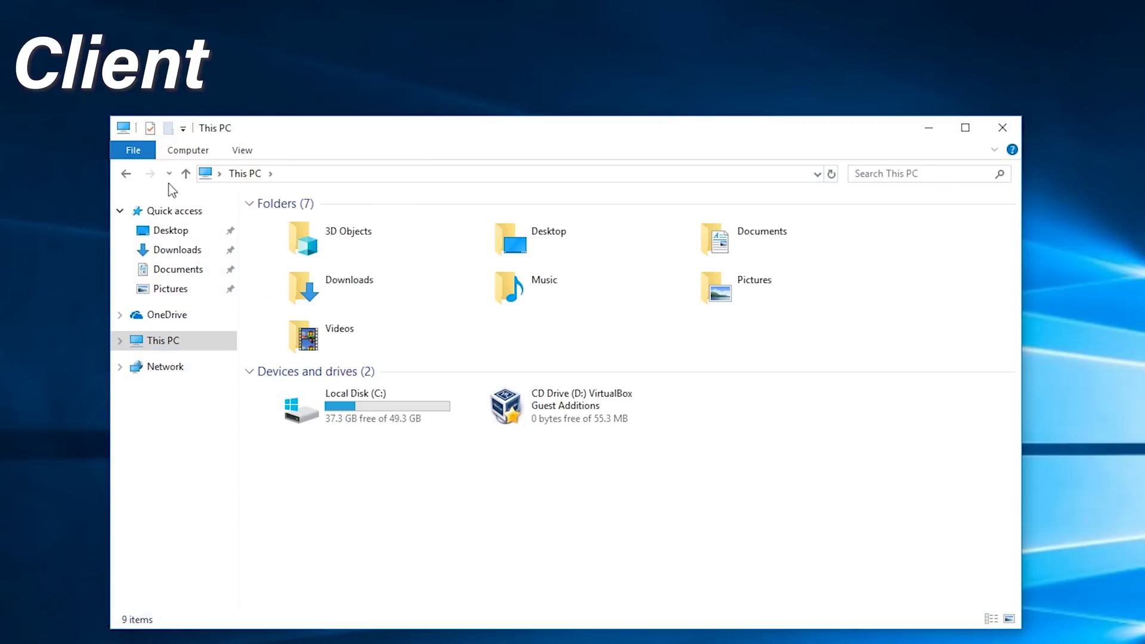
left_click(183, 151)
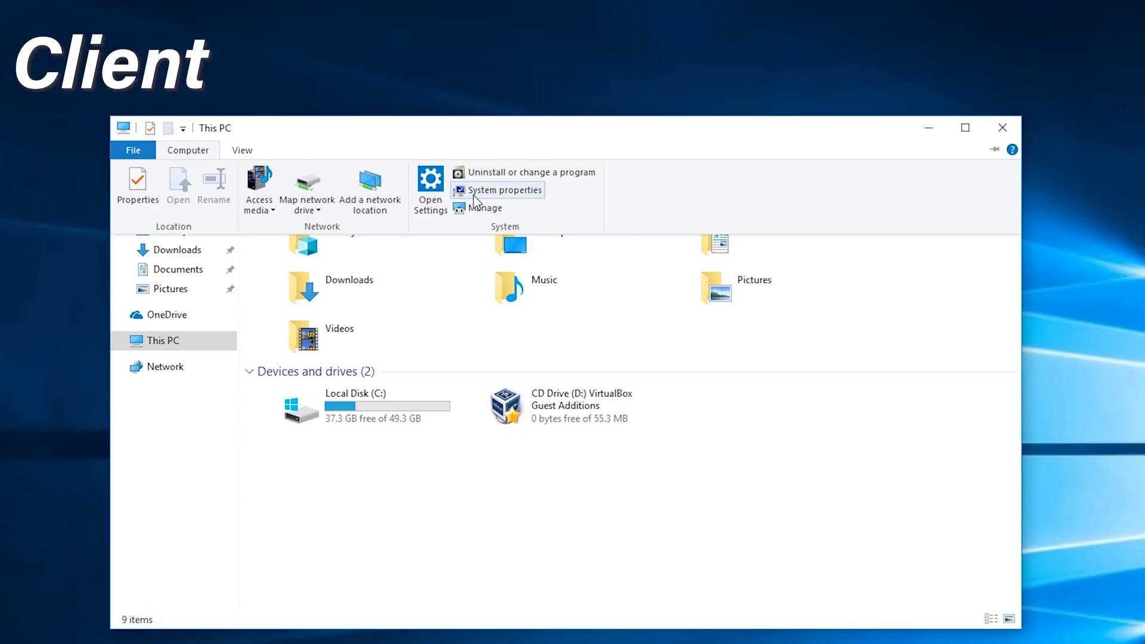
left_click(310, 184)
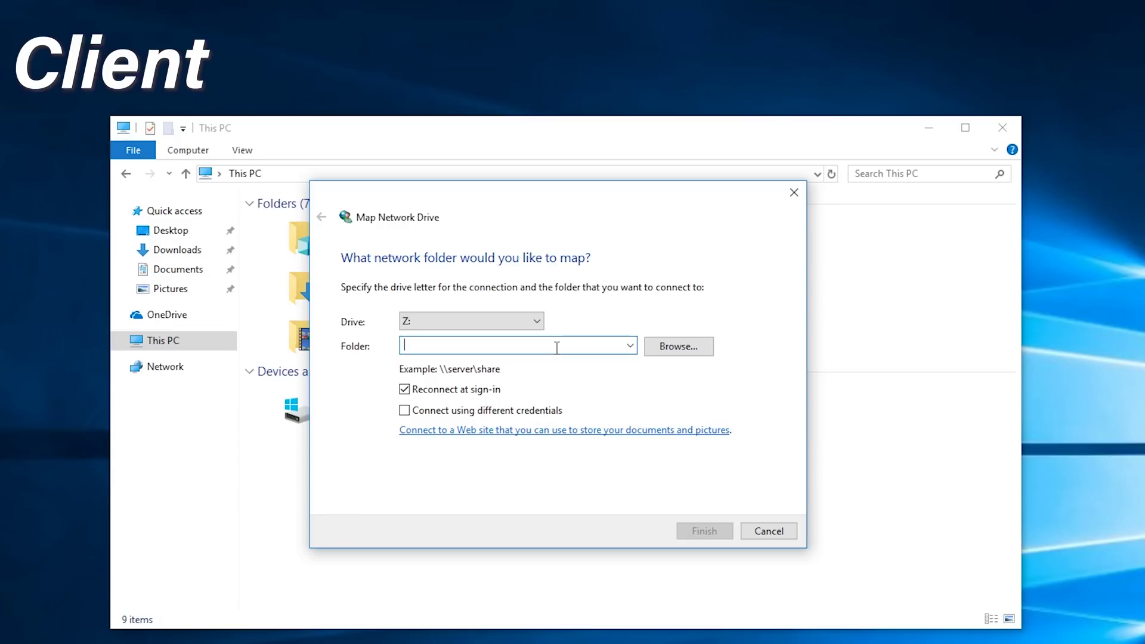
type("\\DESKTOP-M")
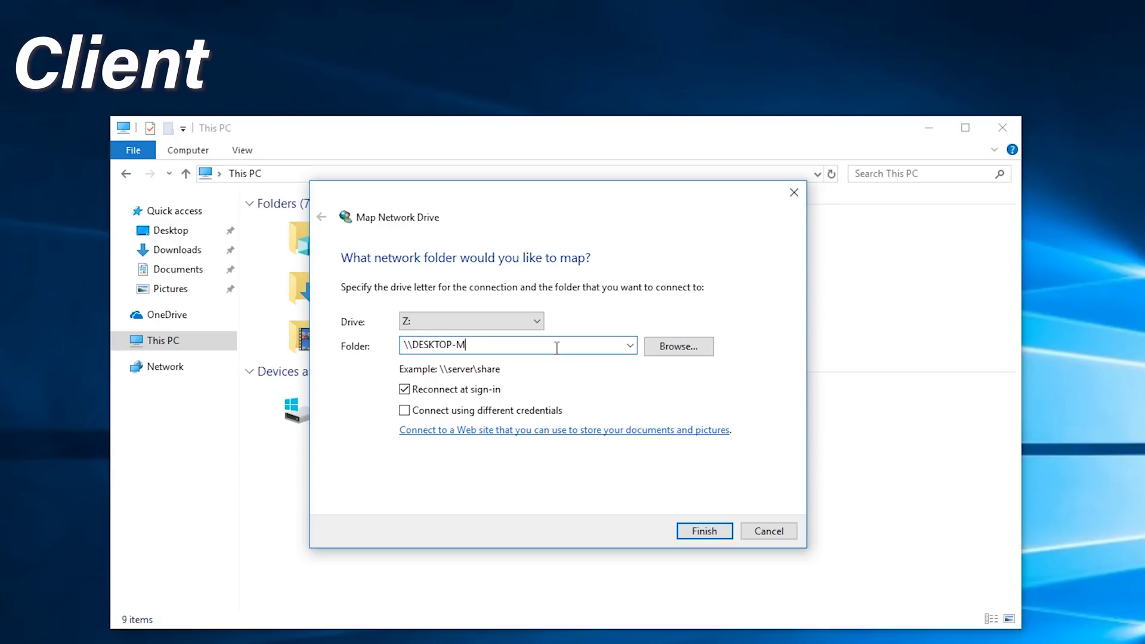
type("8U3V0Q\\Server_Main")
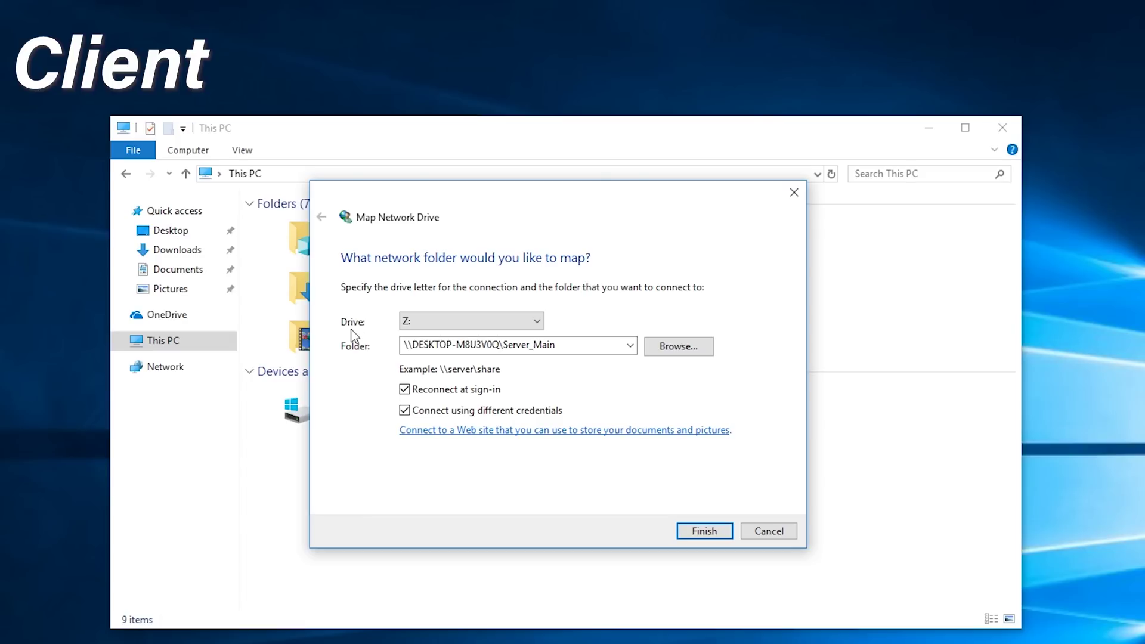
left_click(706, 531)
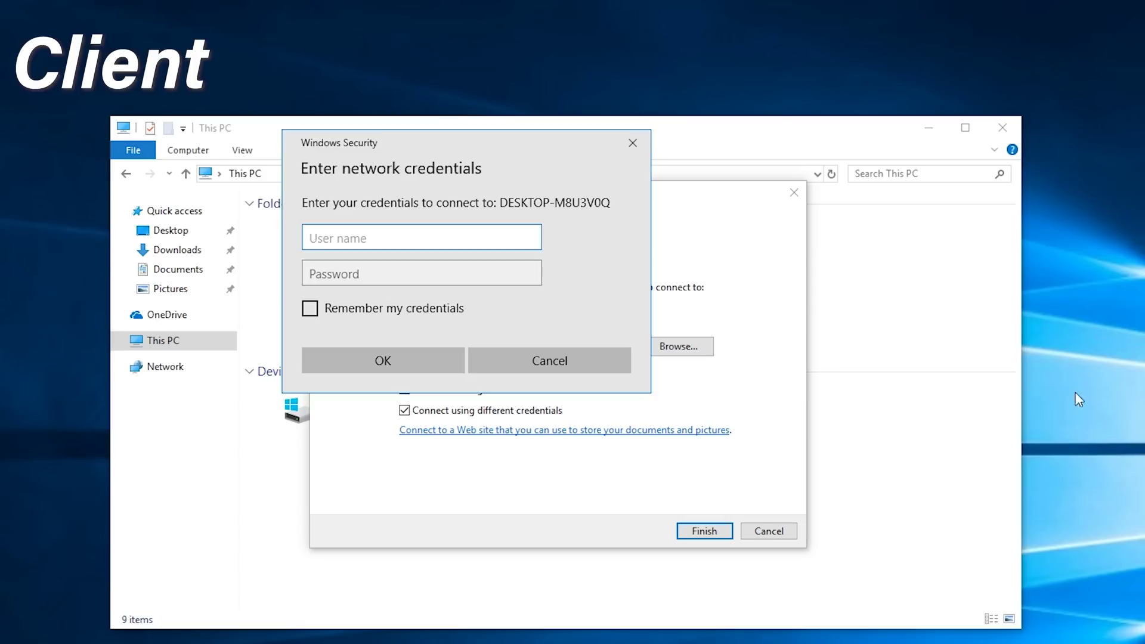
Step: Sign in as server_access with the account password, remembering the credentials
type("server_access")
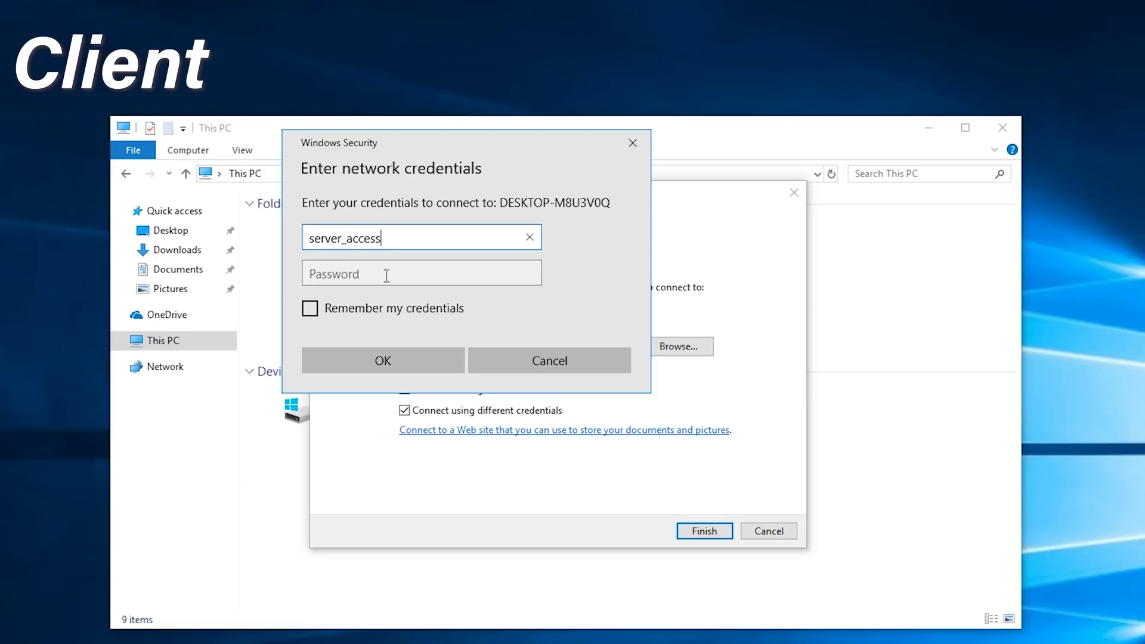
left_click(387, 276)
type("1234")
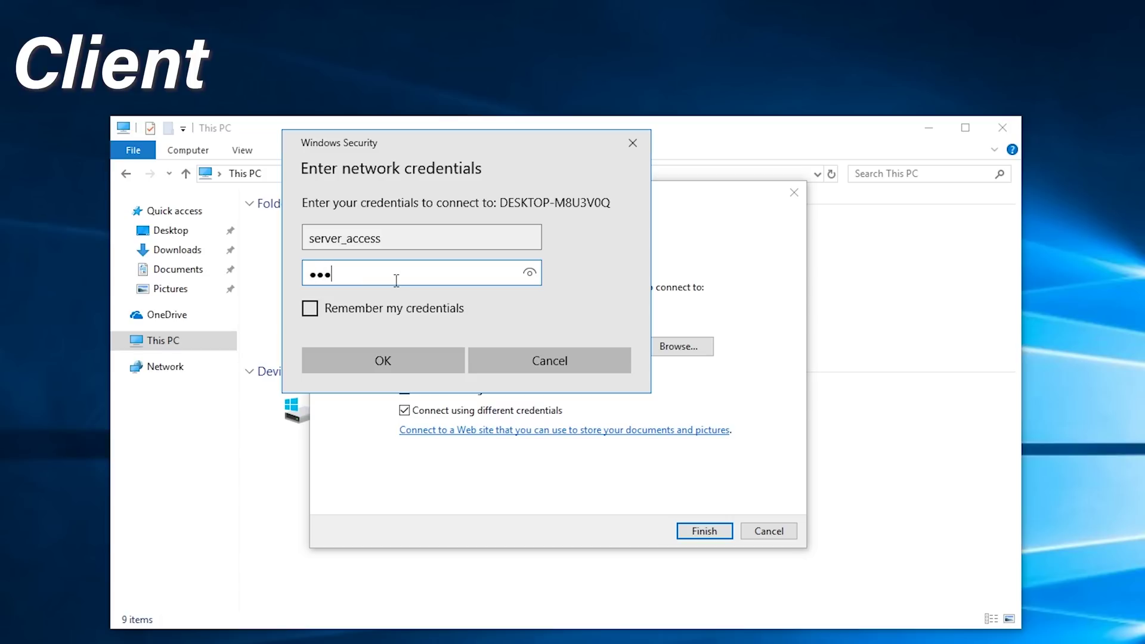
left_click(525, 275)
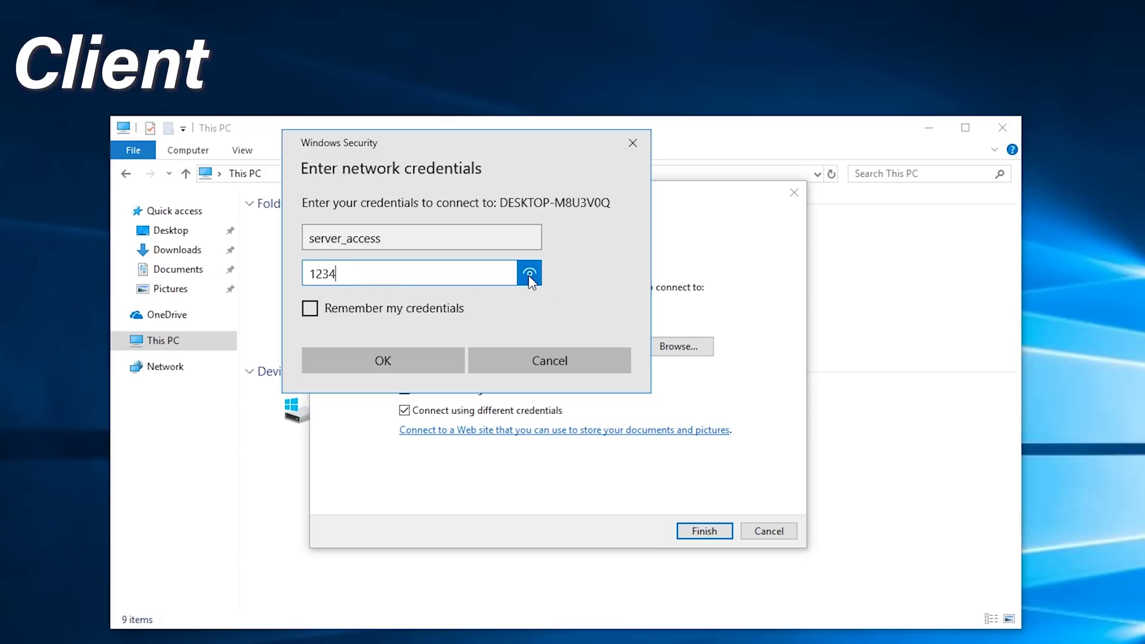
left_click(409, 310)
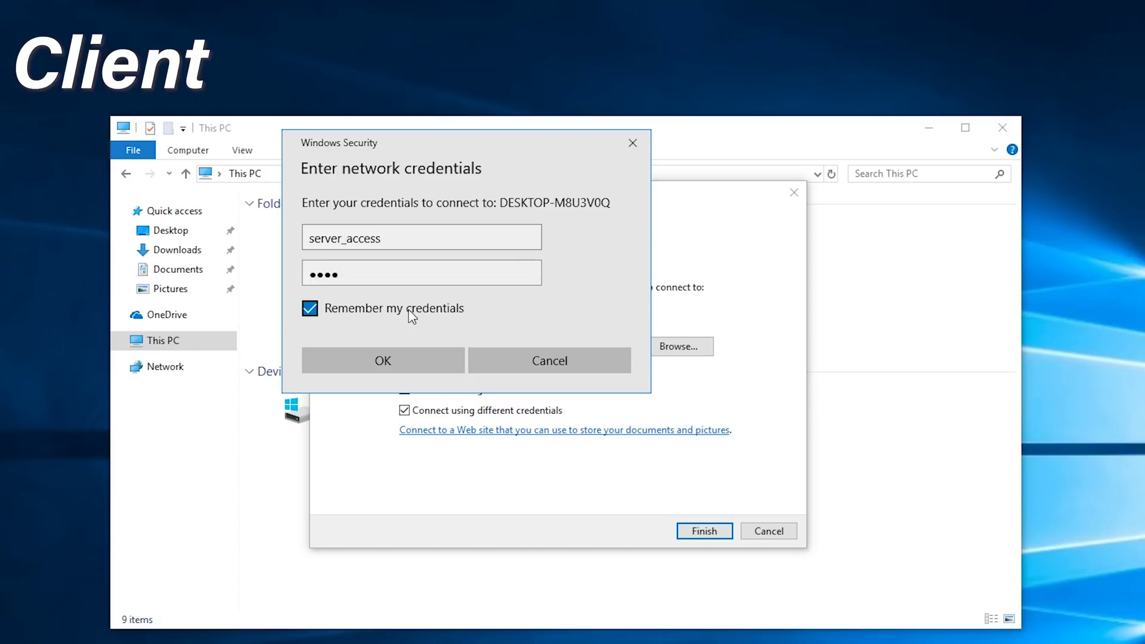
left_click(431, 360)
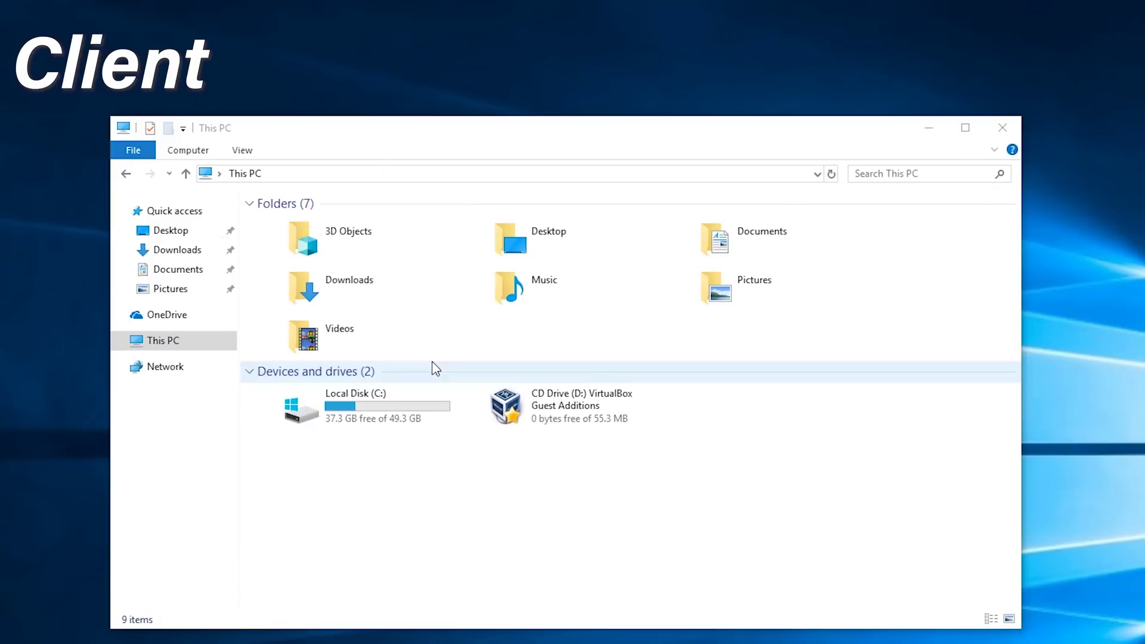
Step: Create a new folder named 'test main' on the Z: drive, then return to the server's This PC view
left_click_drag(473, 177, 967, 176)
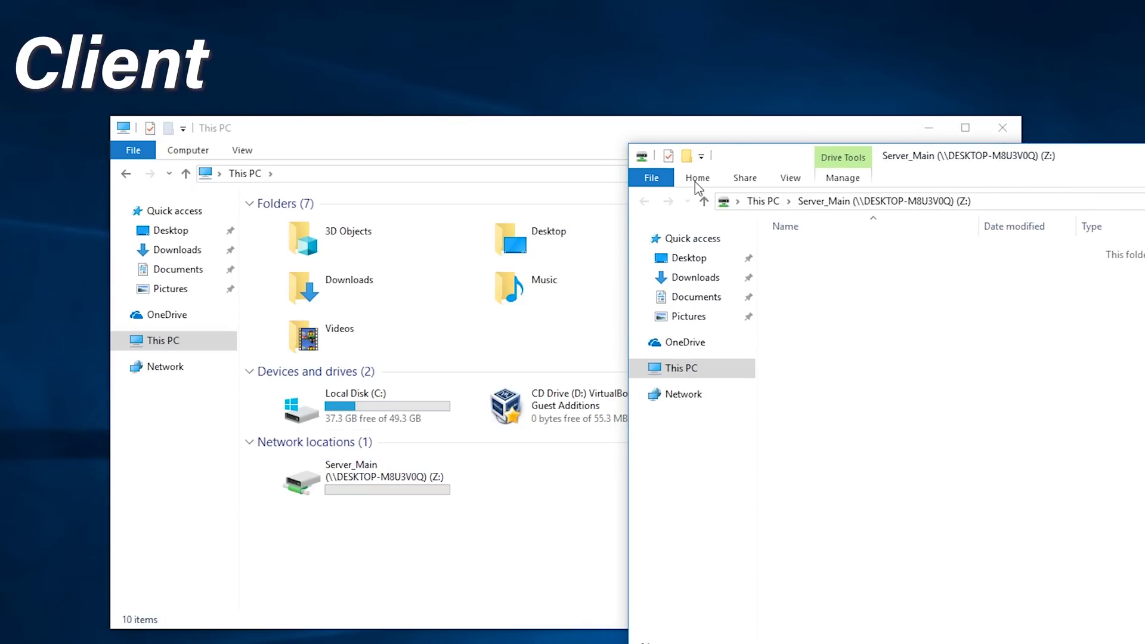
right_click(903, 321)
mouse_move(971, 473)
left_click(1121, 475)
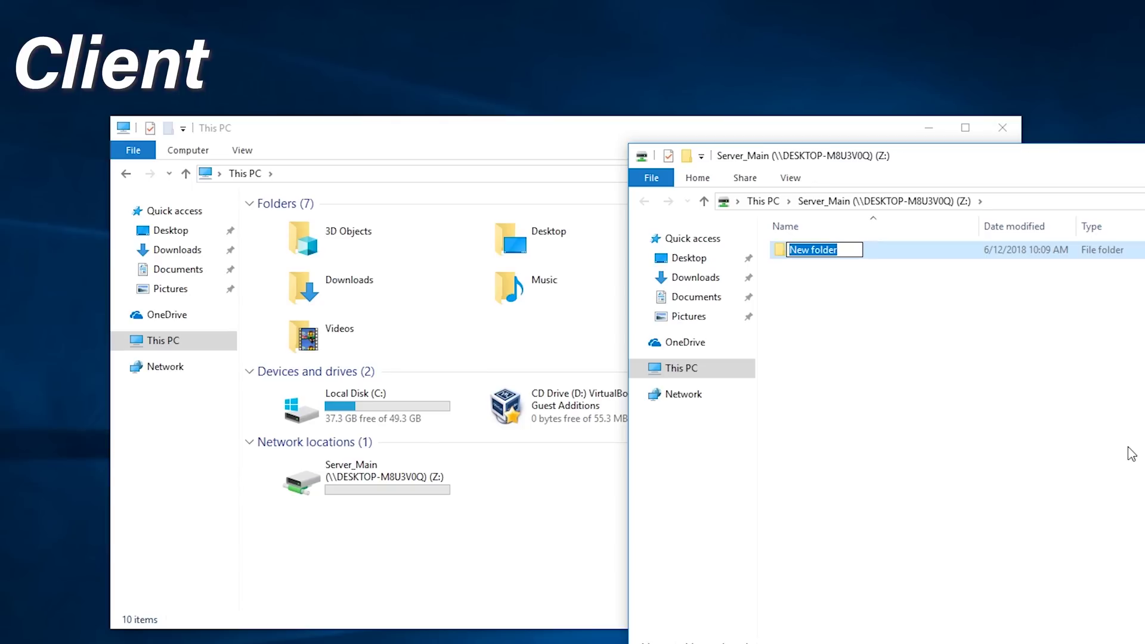
type("test main")
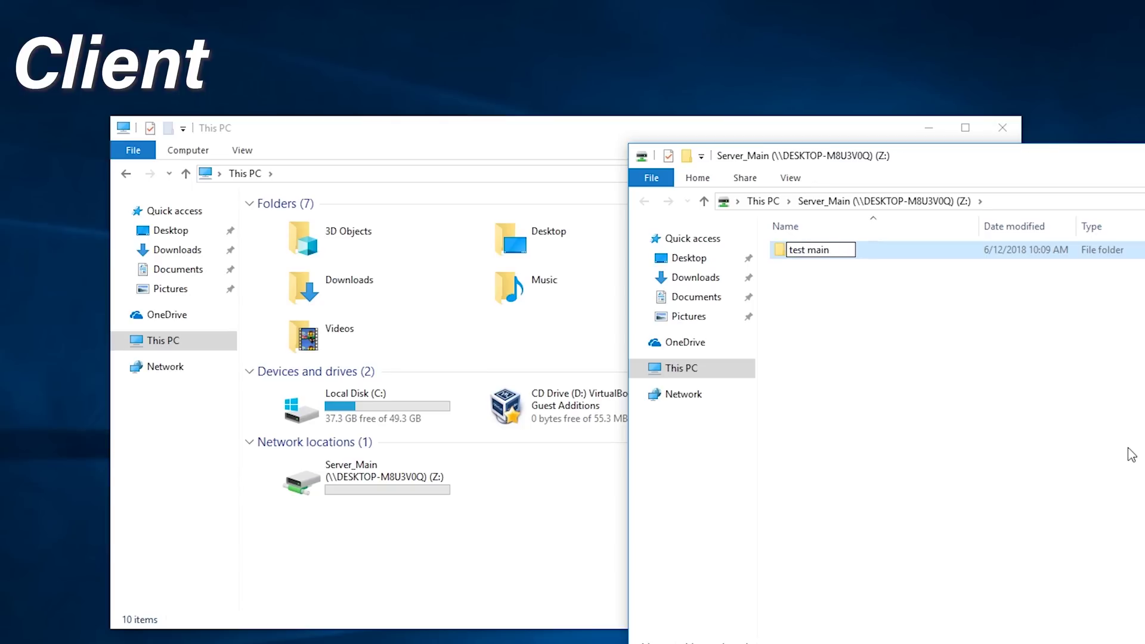
left_click(1130, 455)
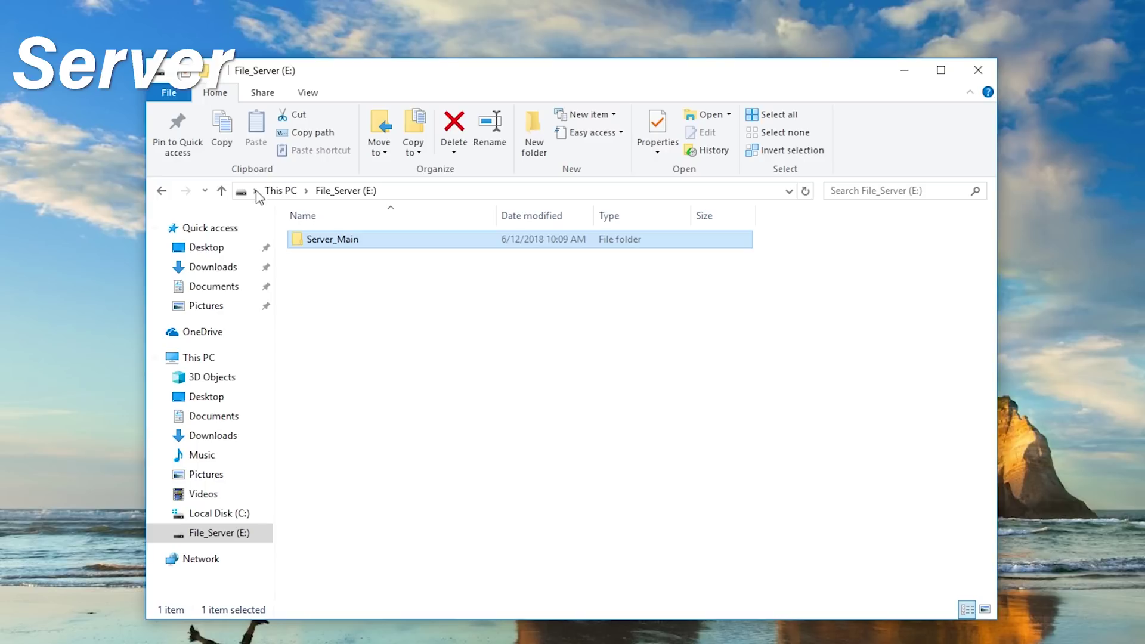
left_click(277, 191)
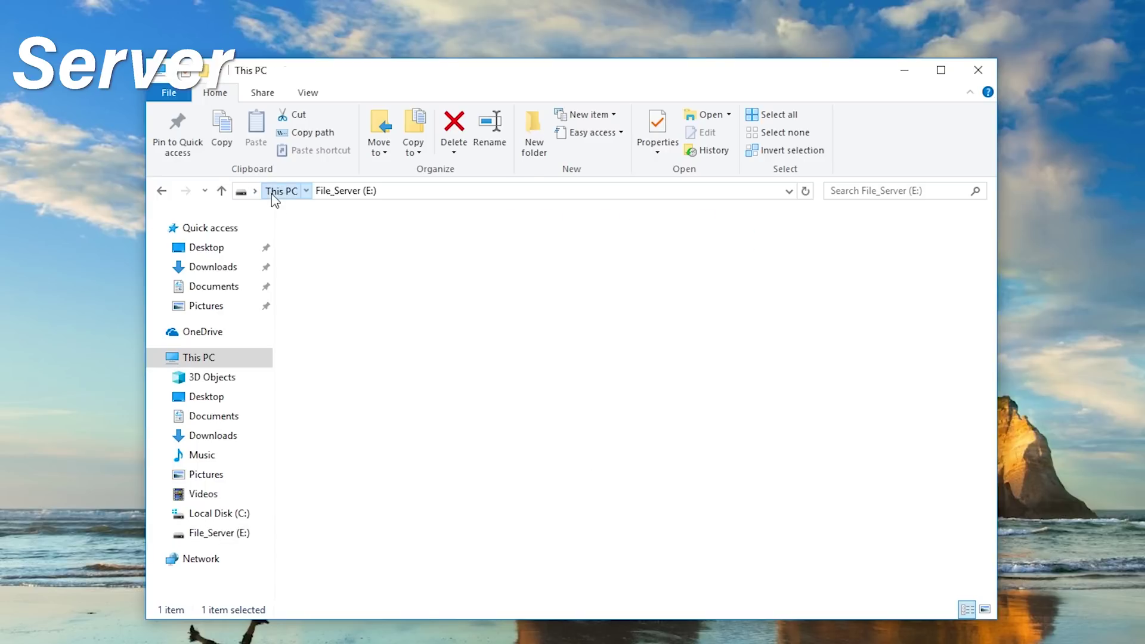
Step: Open File_Server (E:) and then Server_Main on the server to confirm the test main folder appears
double_click(805, 428)
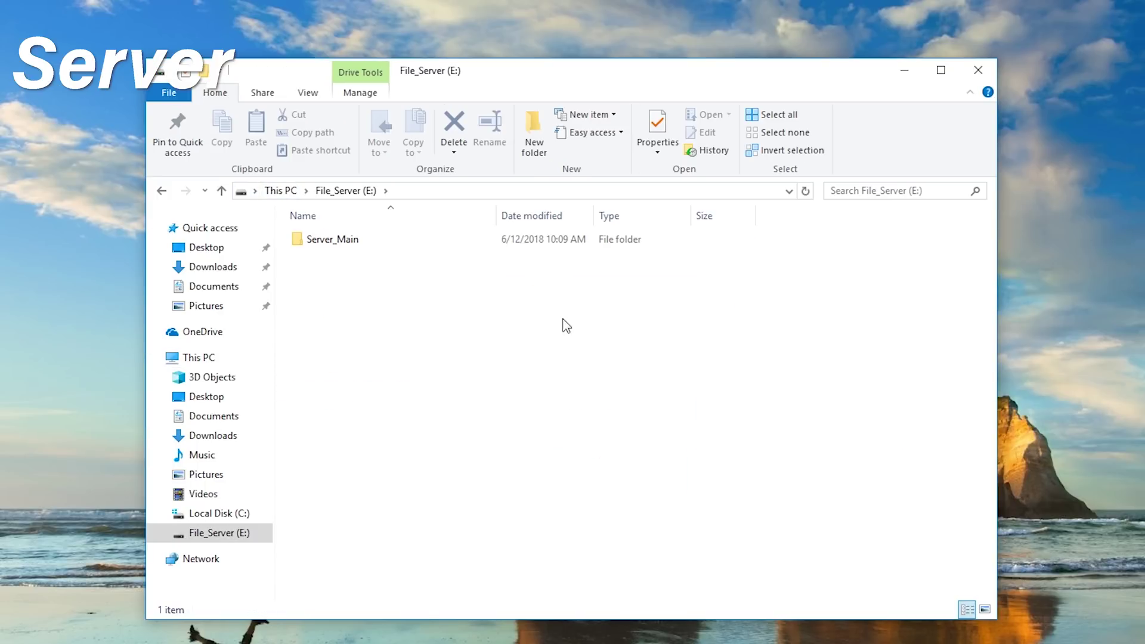
double_click(358, 241)
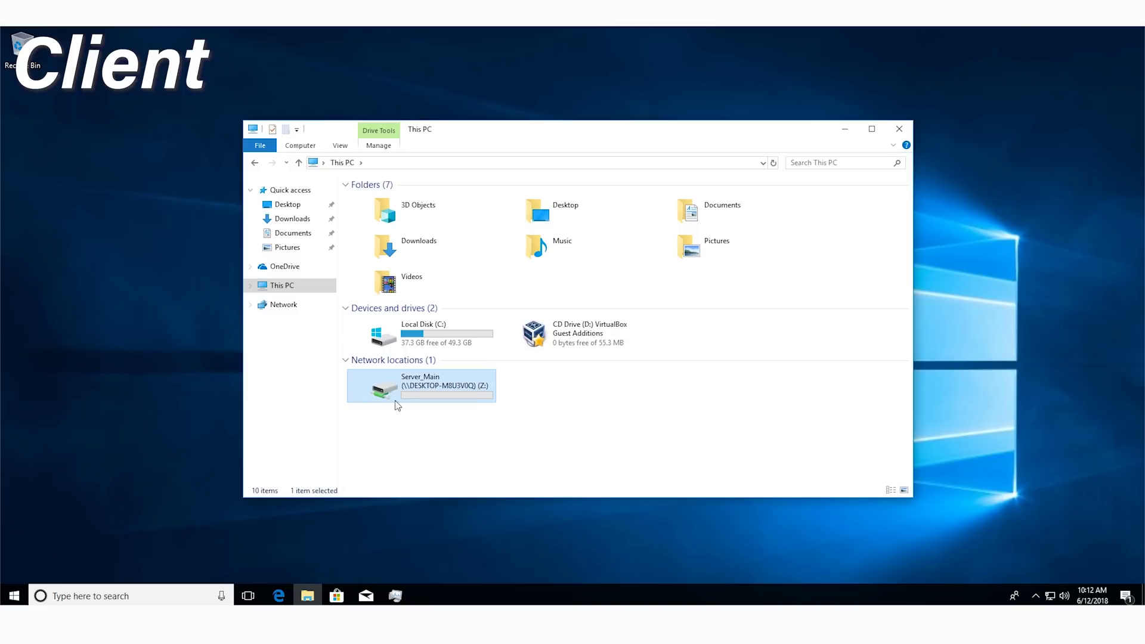
Step: Disconnect the mapped Server_Main (Z:) network drive from This PC on the client
right_click(381, 393)
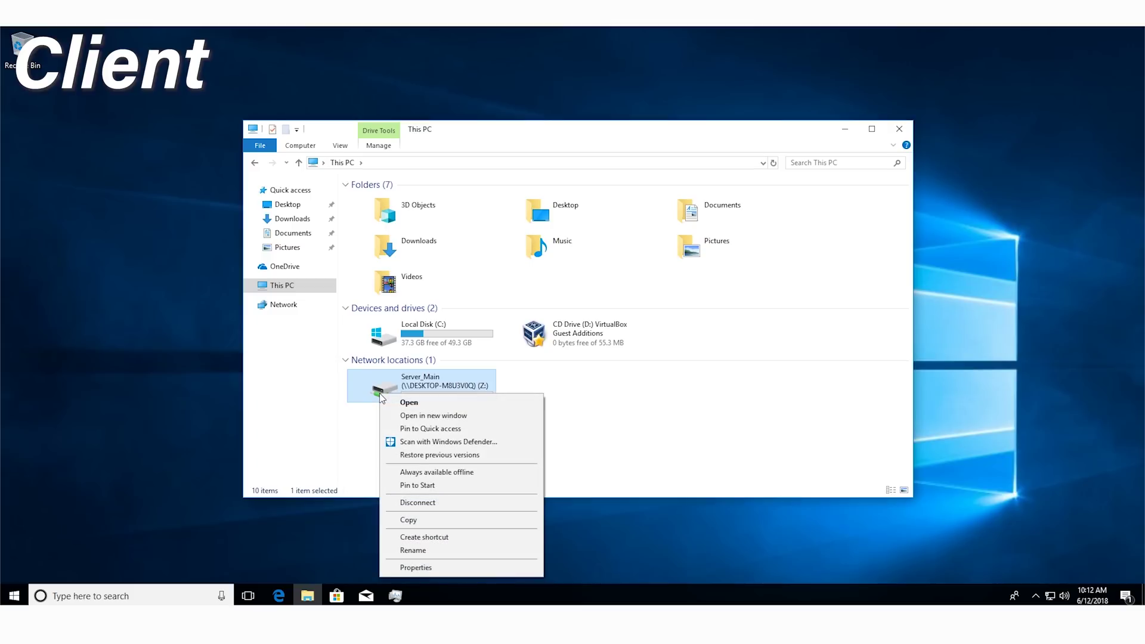
left_click(436, 506)
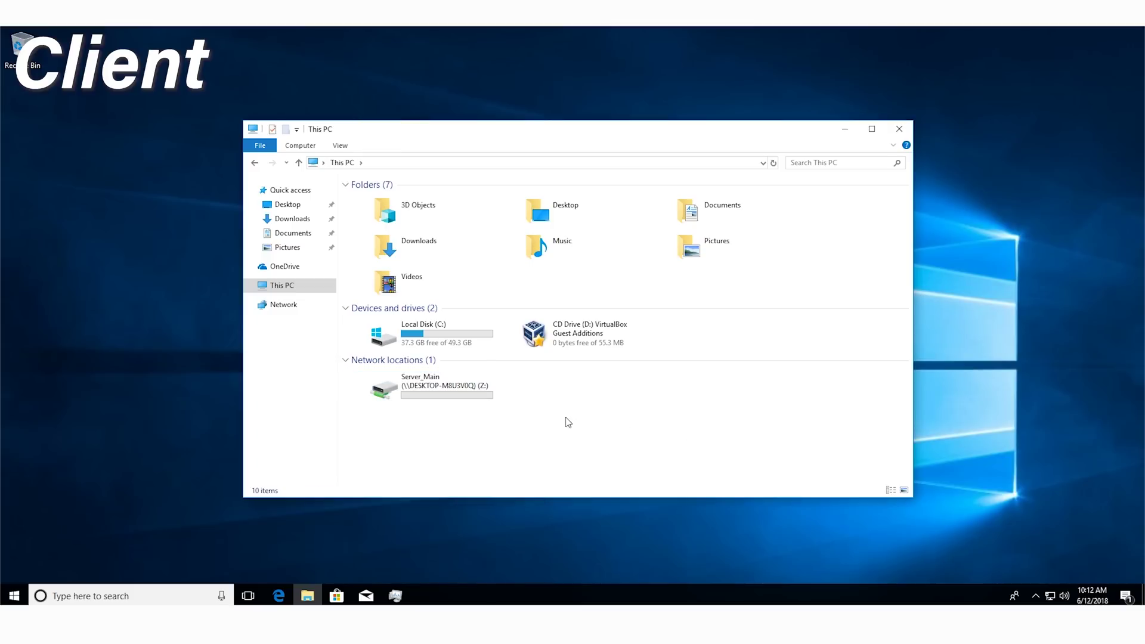